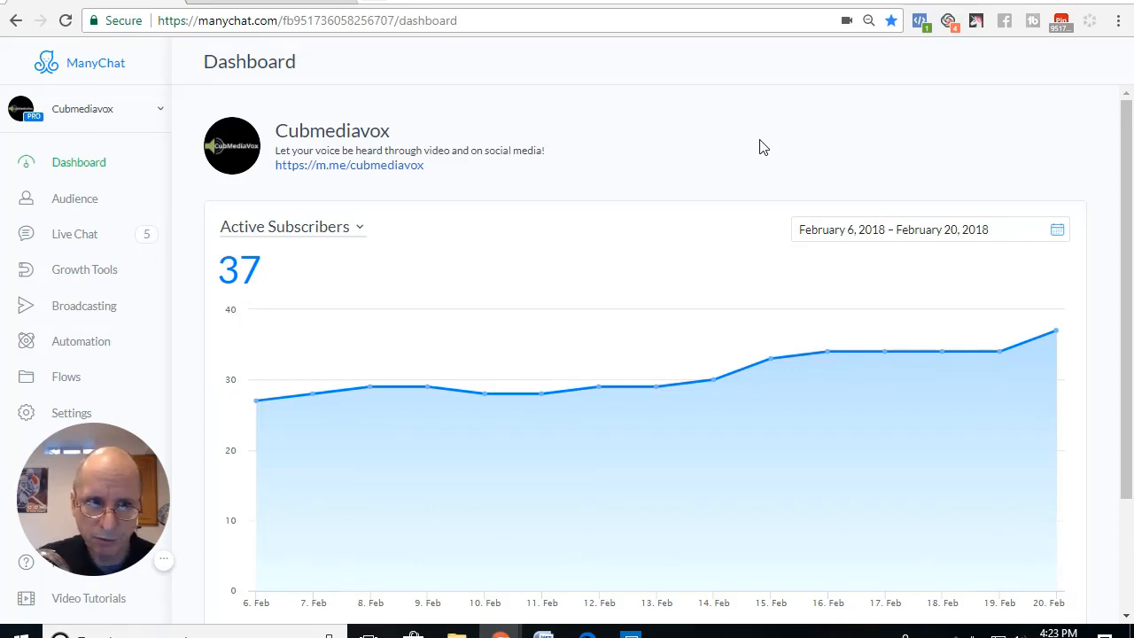
Step: Create a new growth tool of the Facebook Ads JSON type
left_click(89, 278)
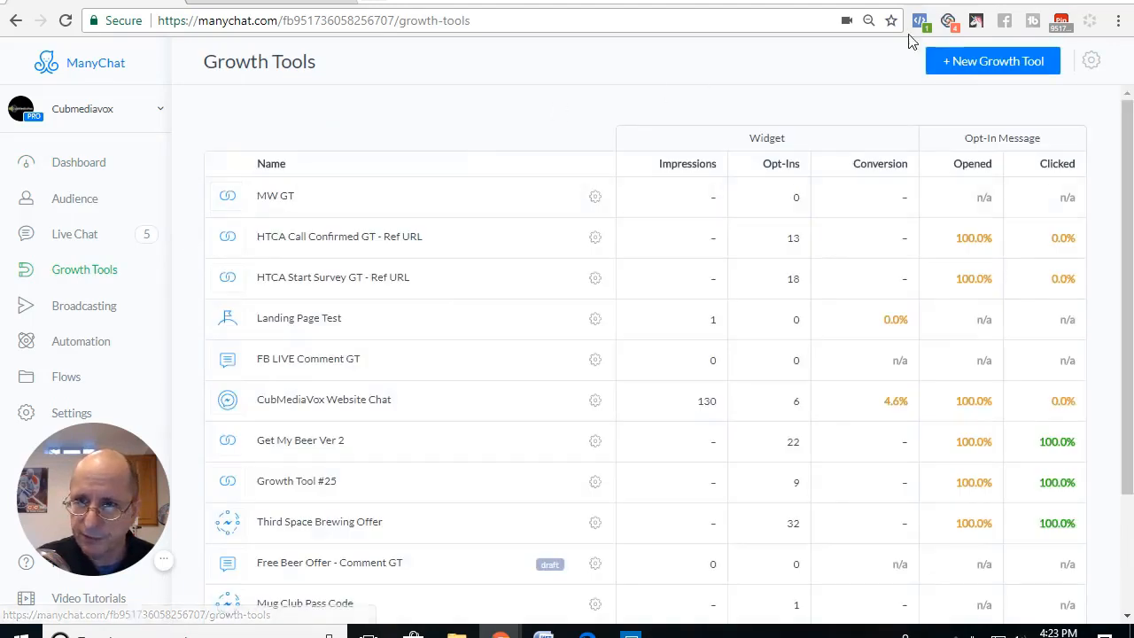
left_click(978, 67)
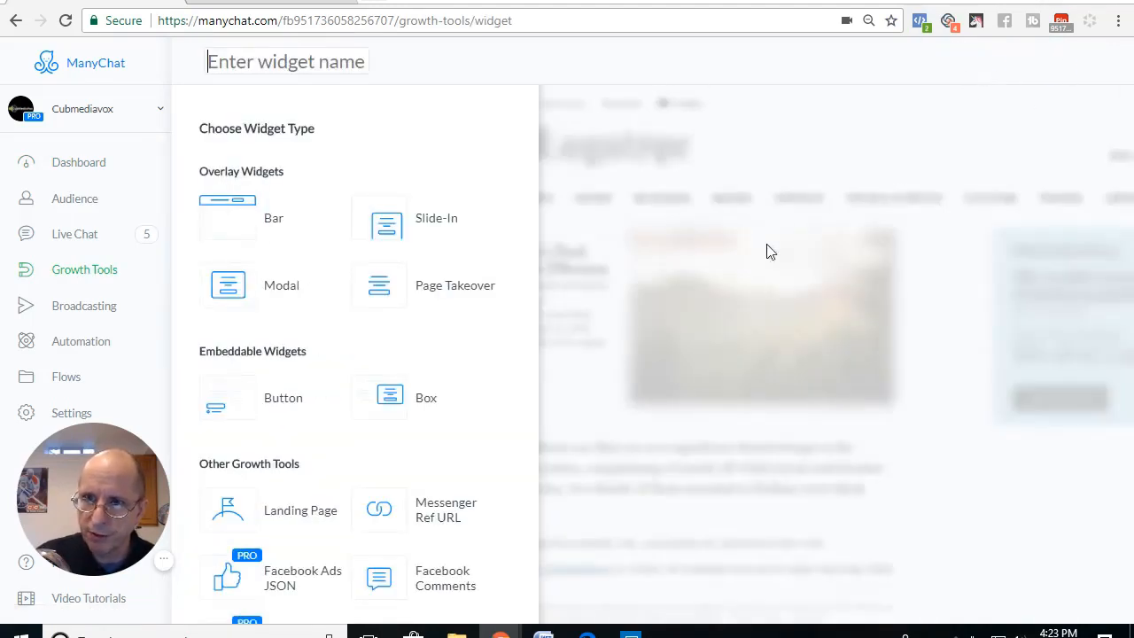
scroll(354, 425, "down", 2)
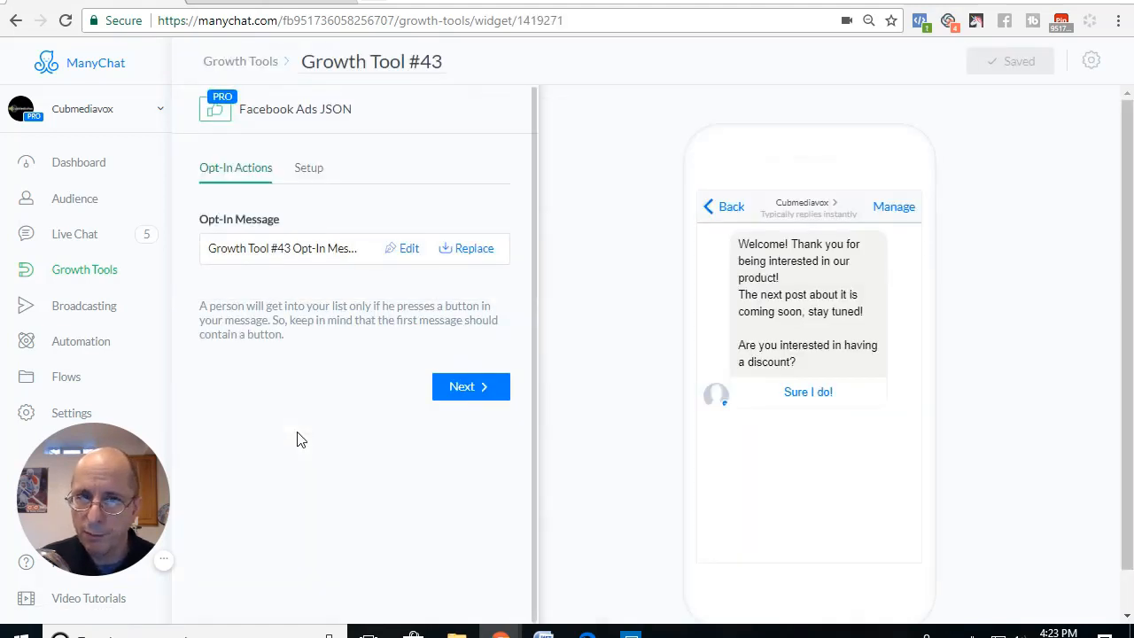
Step: Rename the new growth tool as "Test JSON"
left_click(438, 65)
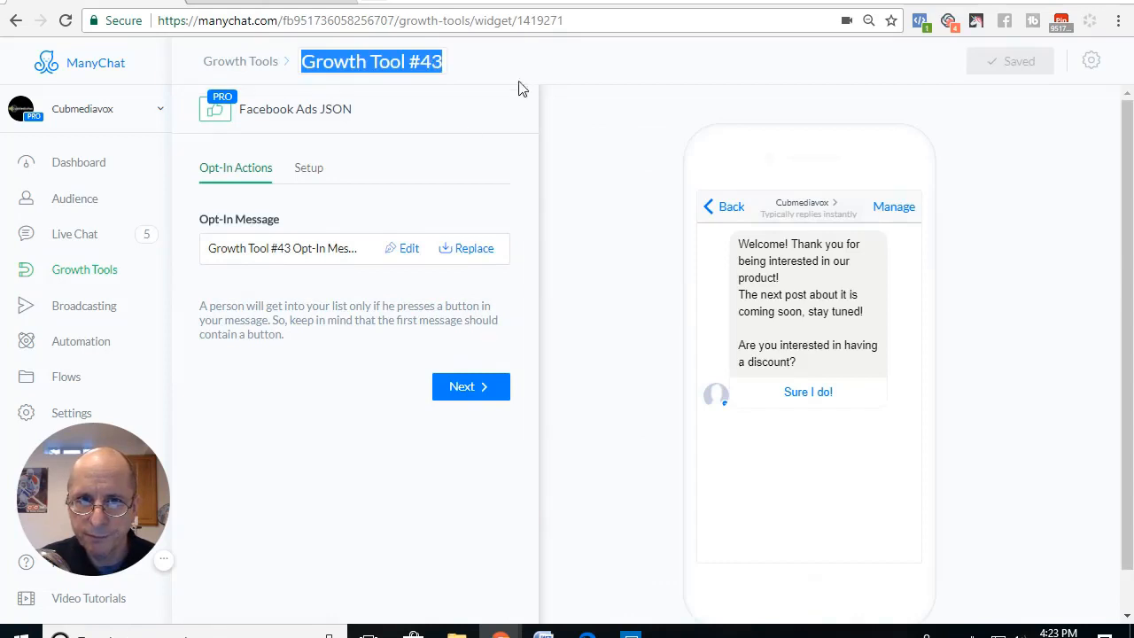
type("Test")
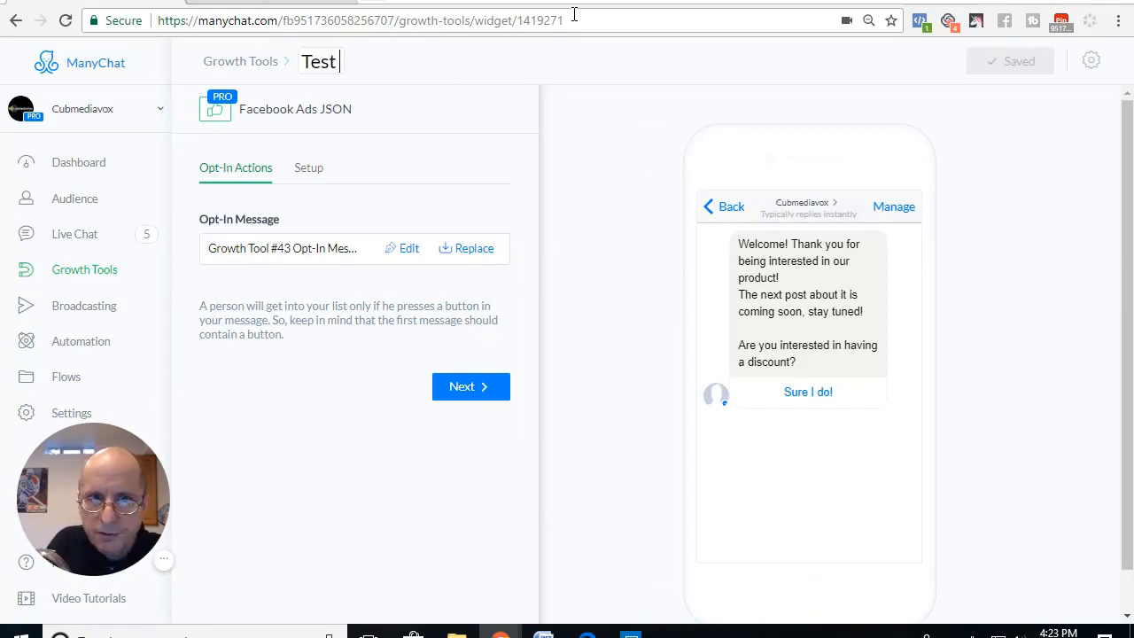
type(" JSON")
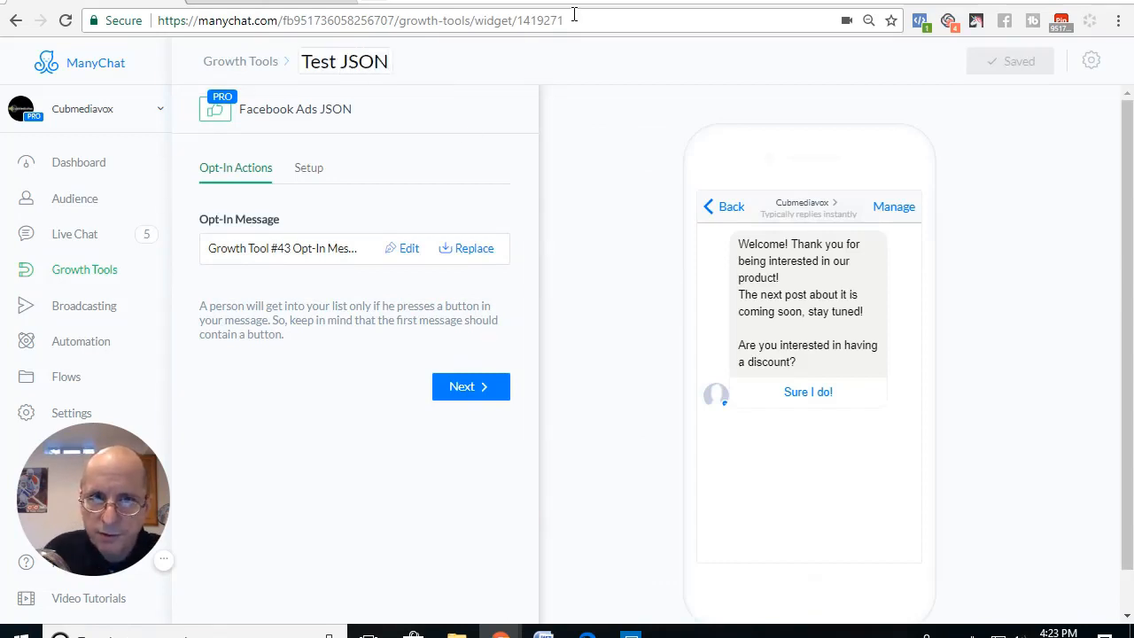
left_click(352, 385)
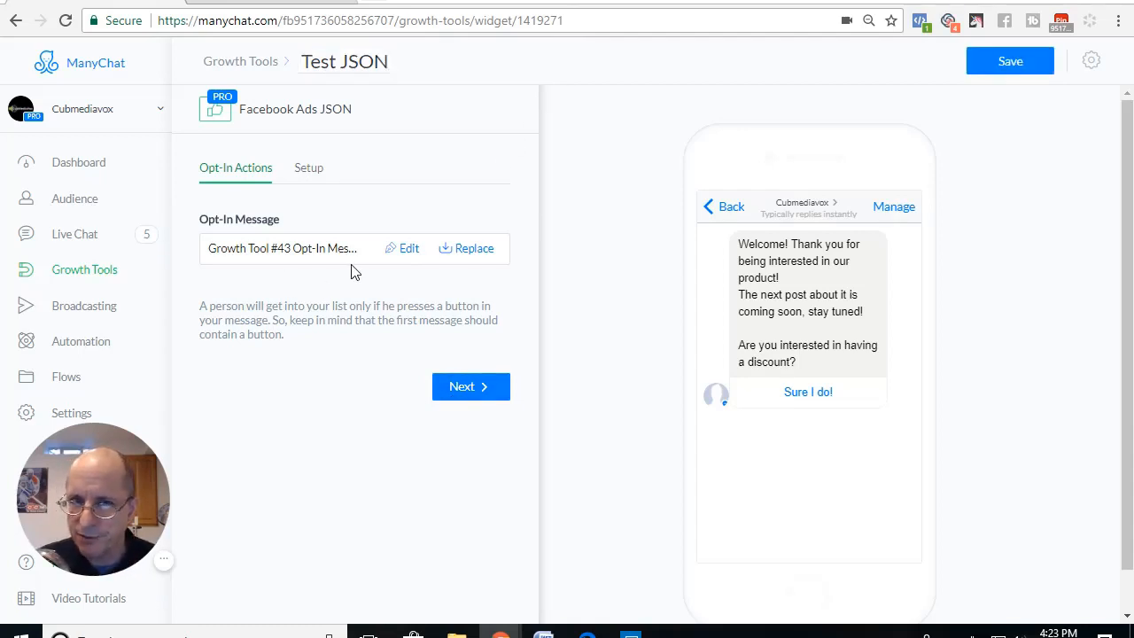
Step: Look over the growth tool's JSON code setup, return to the opt-in actions and save the growth tool
left_click(307, 180)
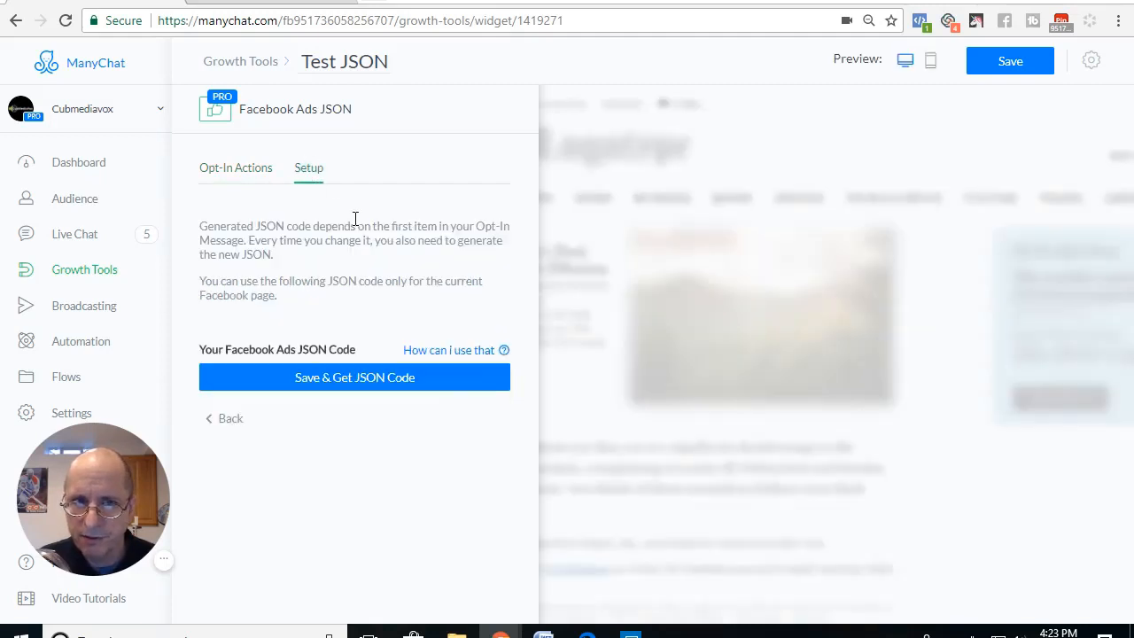
left_click(261, 181)
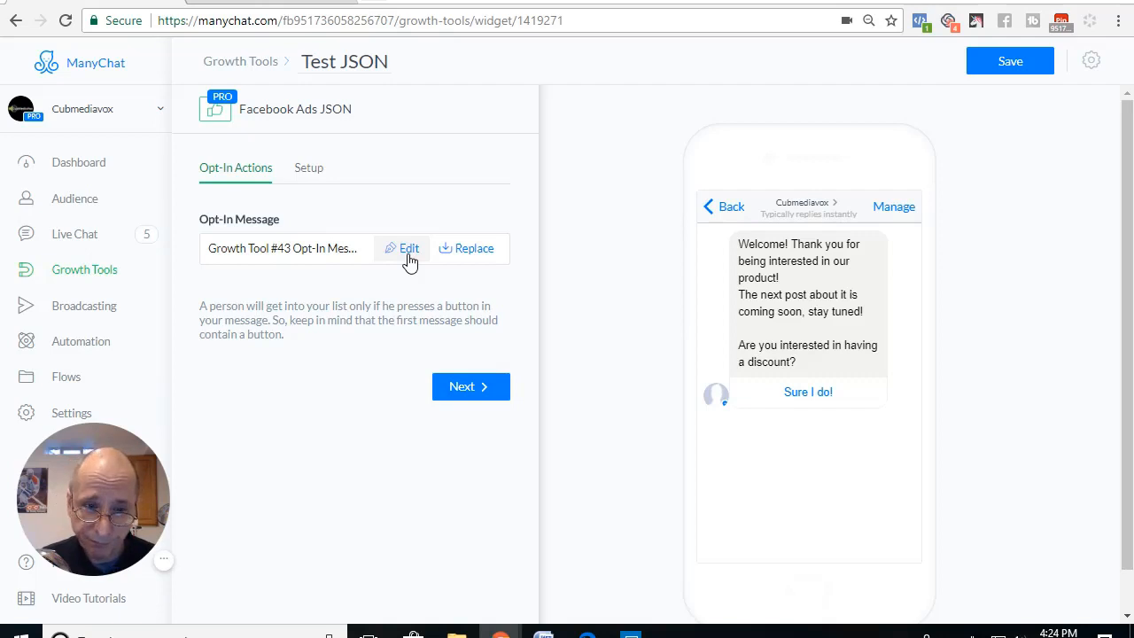
left_click(410, 260)
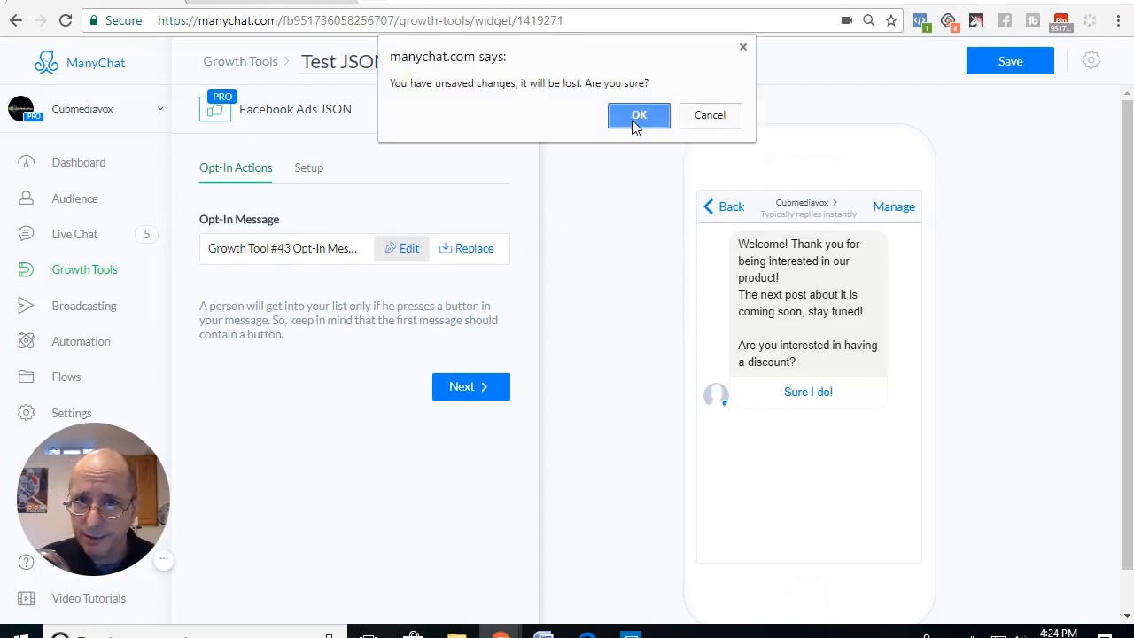
left_click(710, 115)
left_click(992, 68)
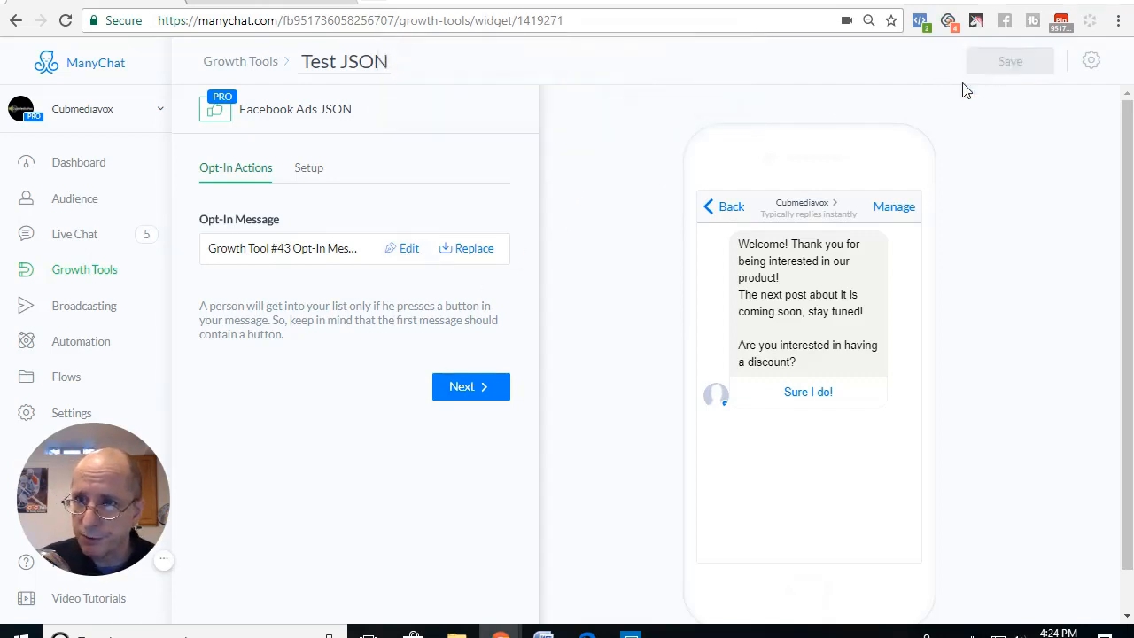
Step: Open the growth tool's opt-in message for editing in the Flow Builder and select its starting step
left_click(409, 252)
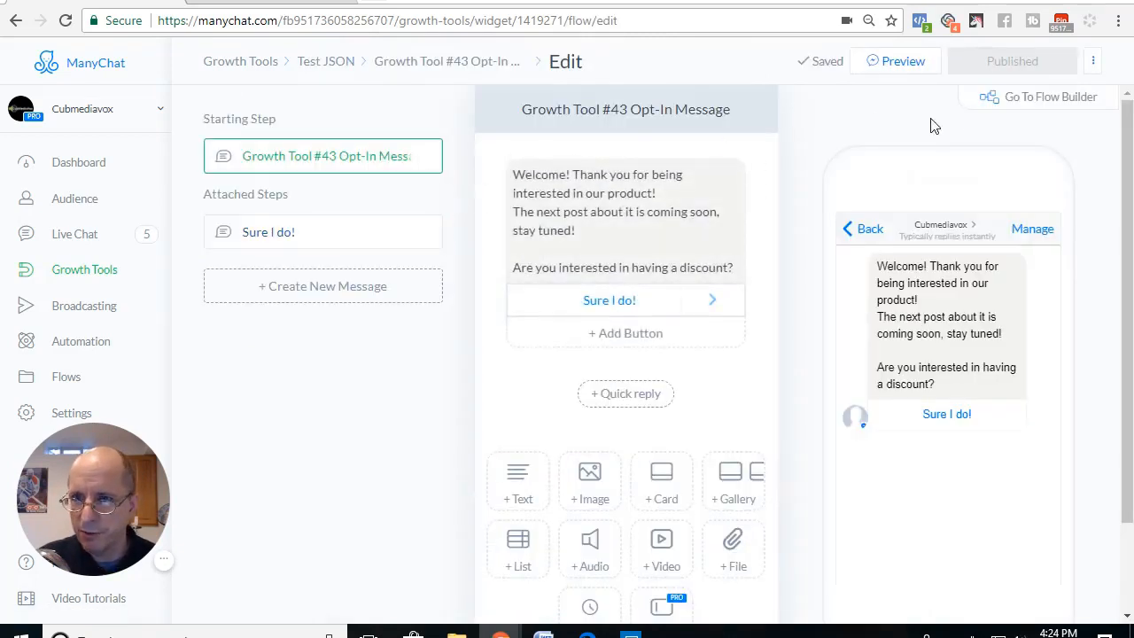
left_click(996, 96)
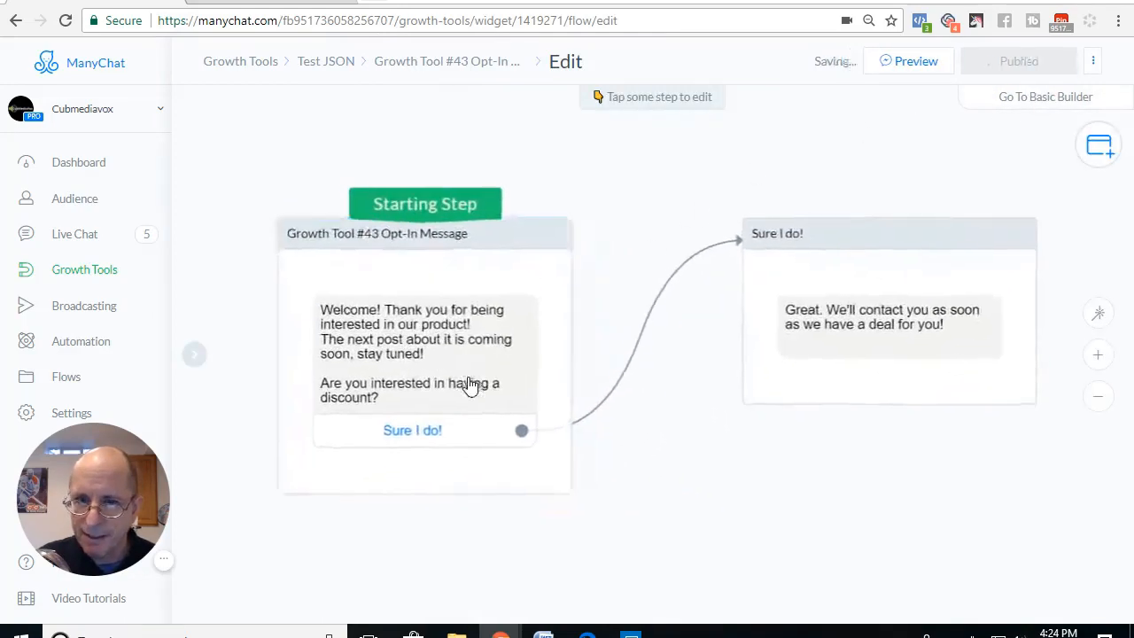
left_click(379, 235)
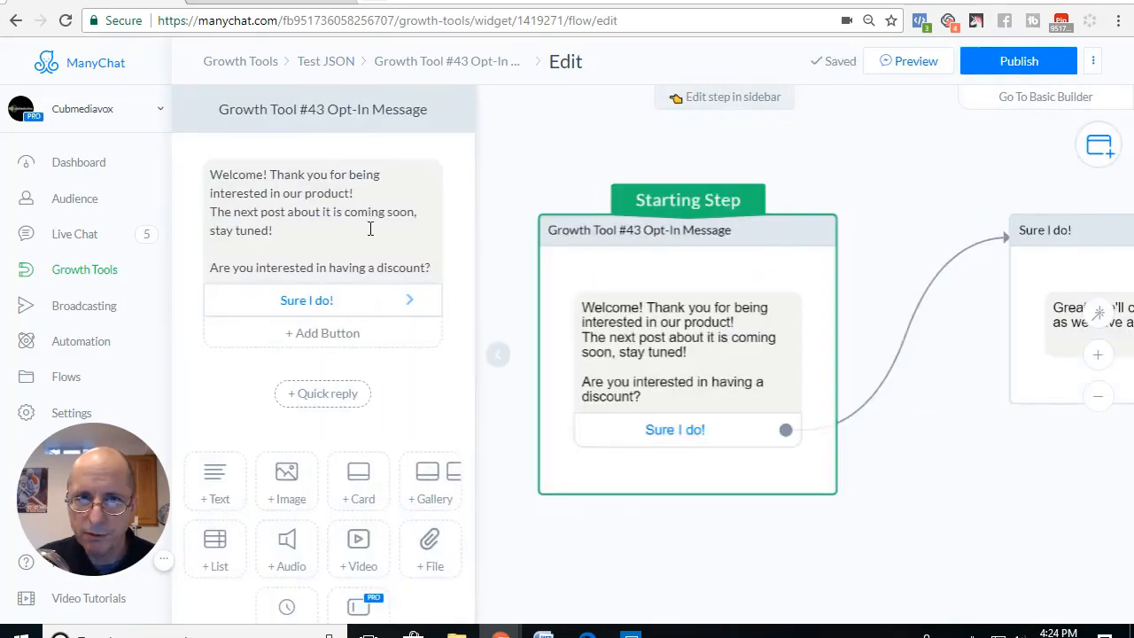
Step: Rename the starting step as "Test JSON Opt-In Message"
left_click(374, 116)
left_click(324, 109)
left_click_drag(325, 109, 239, 109)
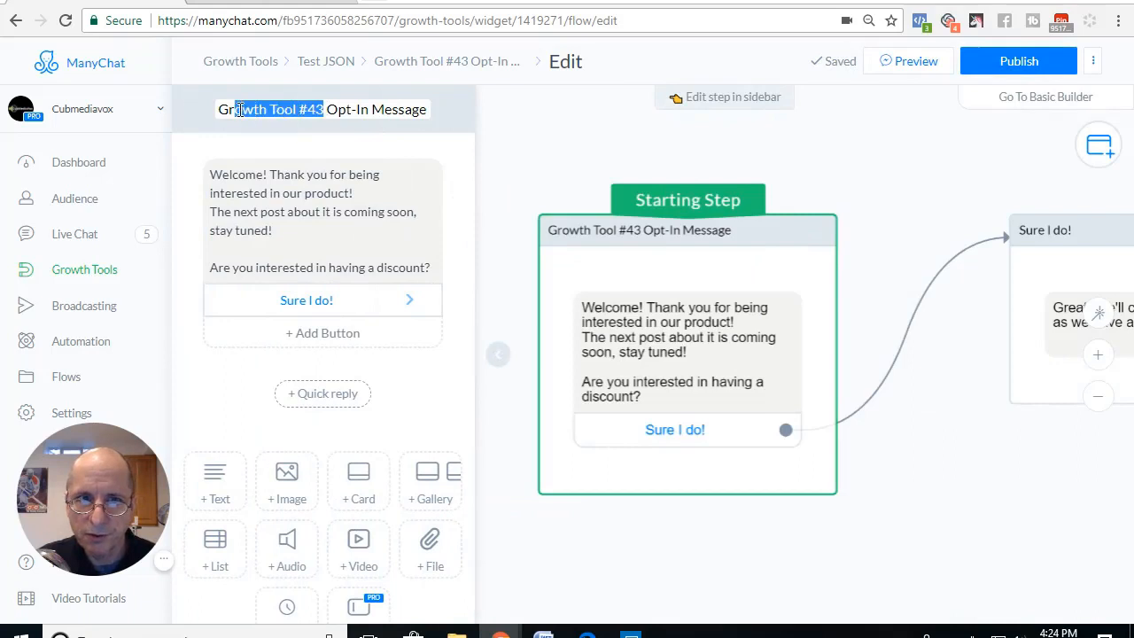
key("BackSpace")
key("BackSpace")
key("BackSpace")
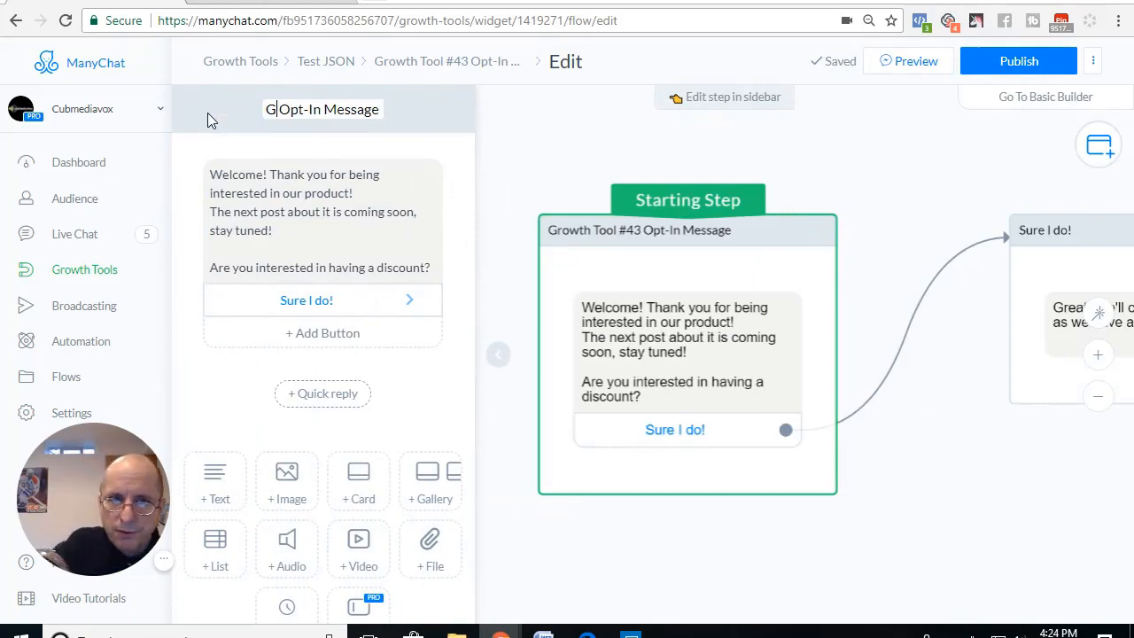
type("Test")
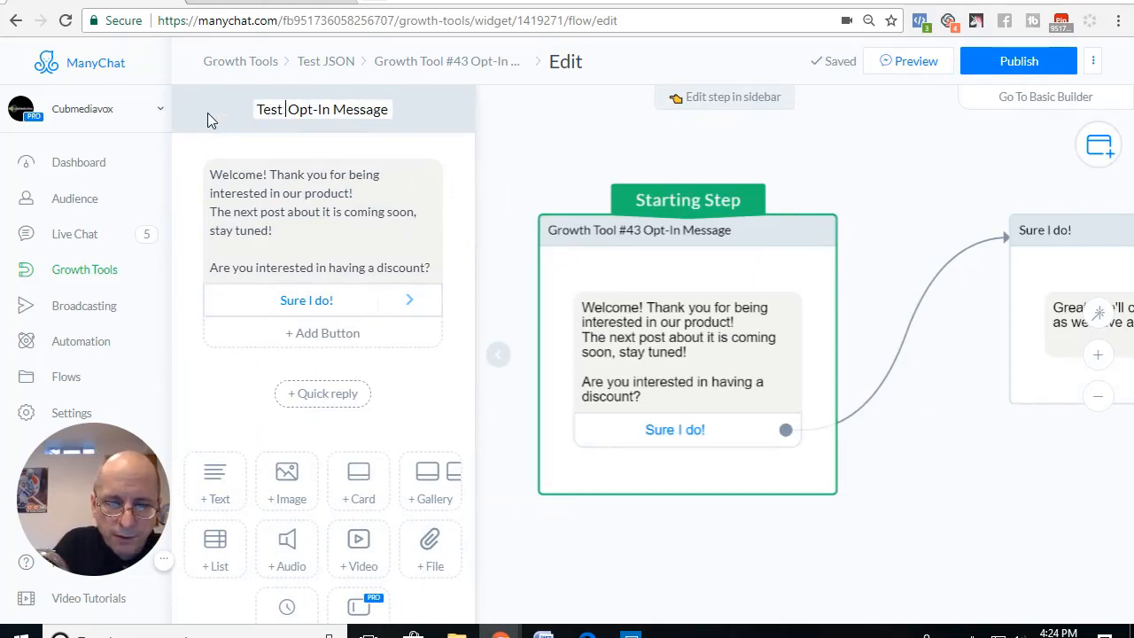
type(" JSON")
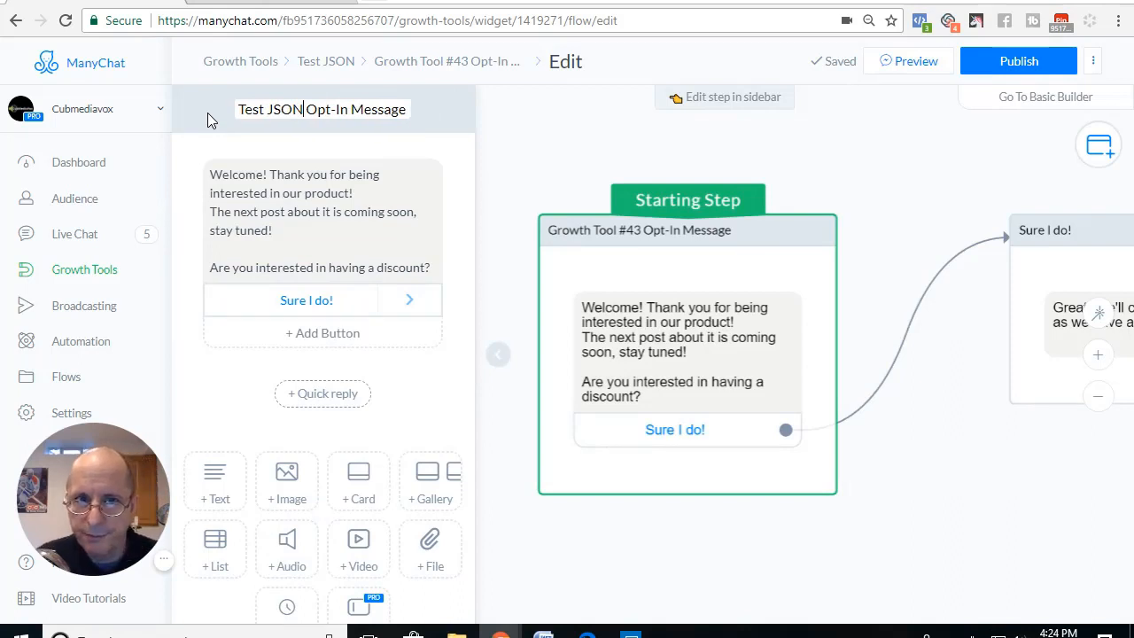
Step: Replace the word "product" with "service" in the welcome message's first sentence
left_click(345, 211)
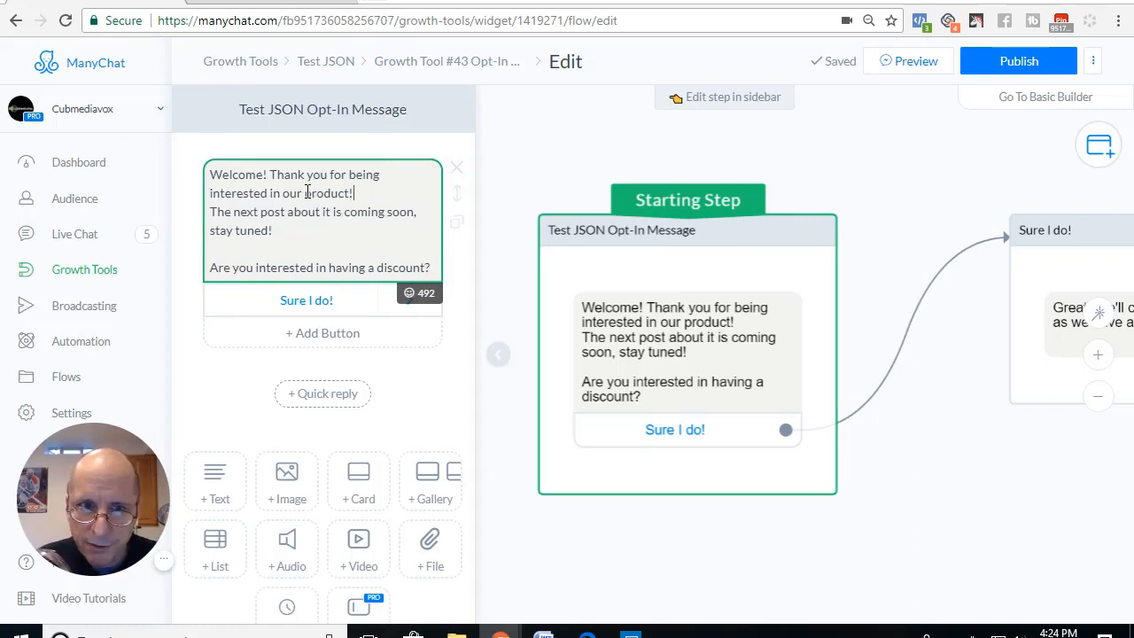
left_click_drag(305, 193, 350, 193)
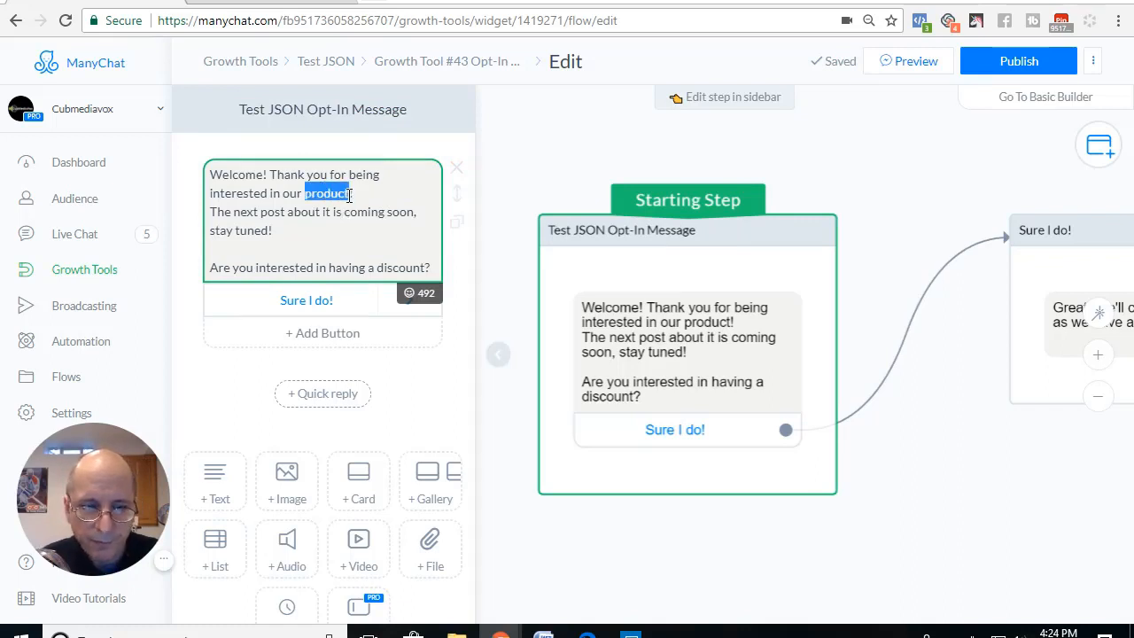
type("Swrvice")
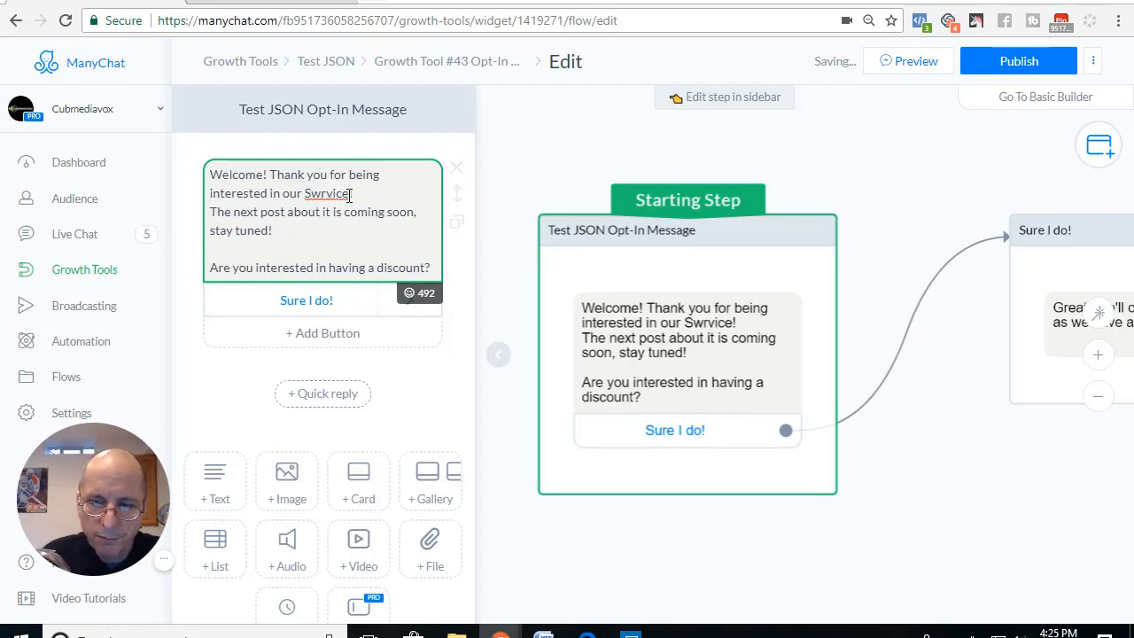
key("BackSpace")
key("BackSpace")
key("BackSpace")
key("BackSpace")
key("BackSpace")
key("BackSpace")
key("BackSpace")
type("ser")
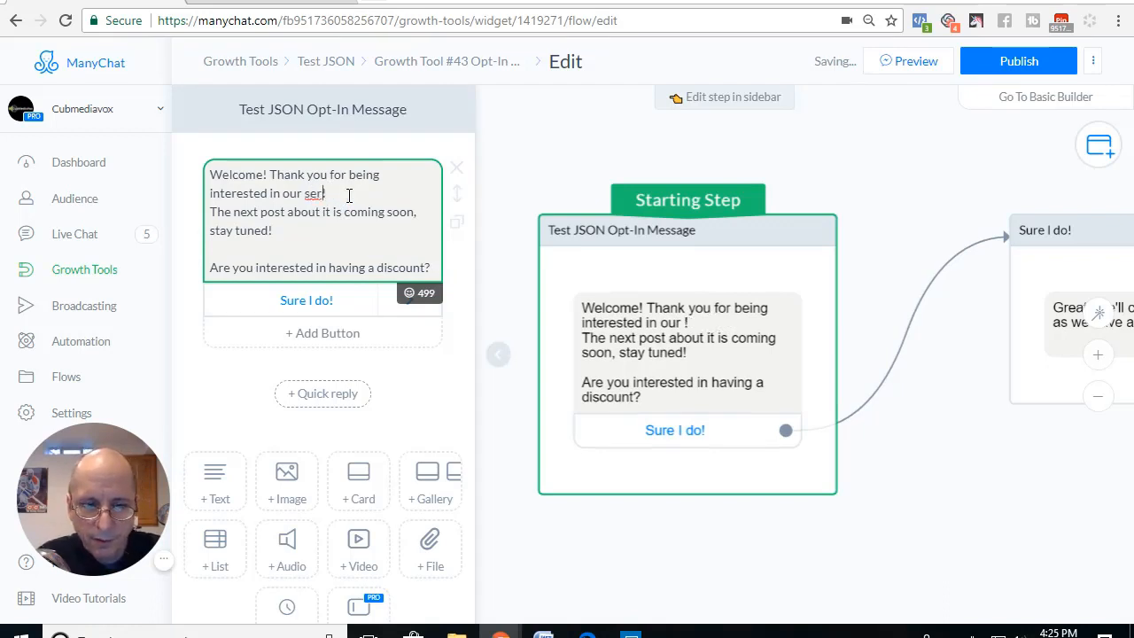
type("vice")
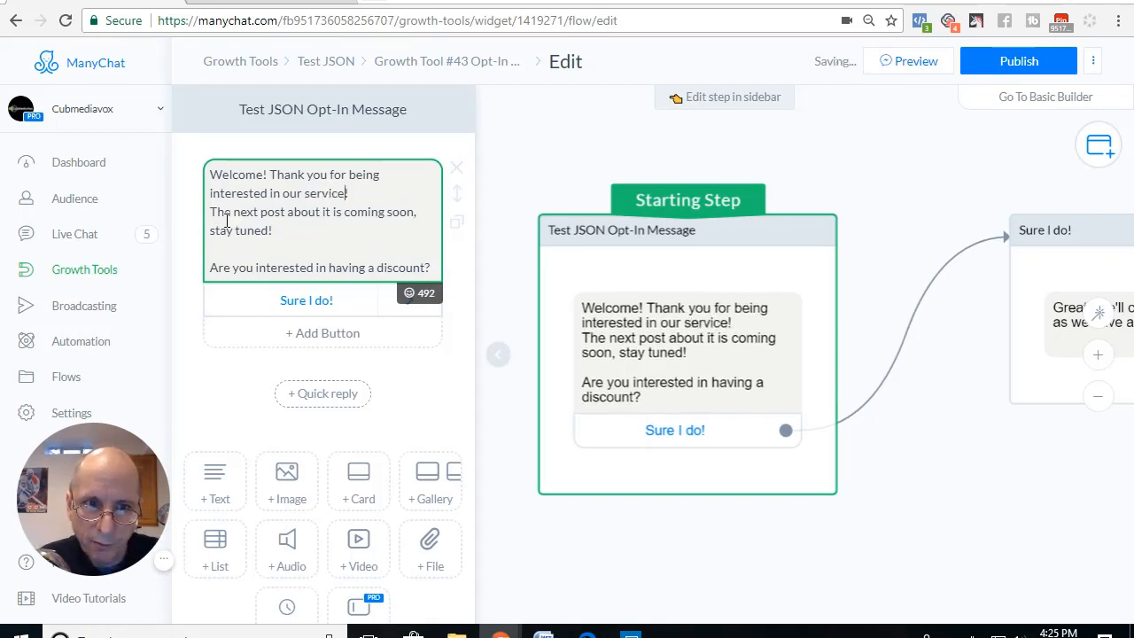
Step: Replace the rest of the welcome text with a separate line reading "Would you like to get new clients on auto pilot?"
left_click_drag(214, 213, 432, 268)
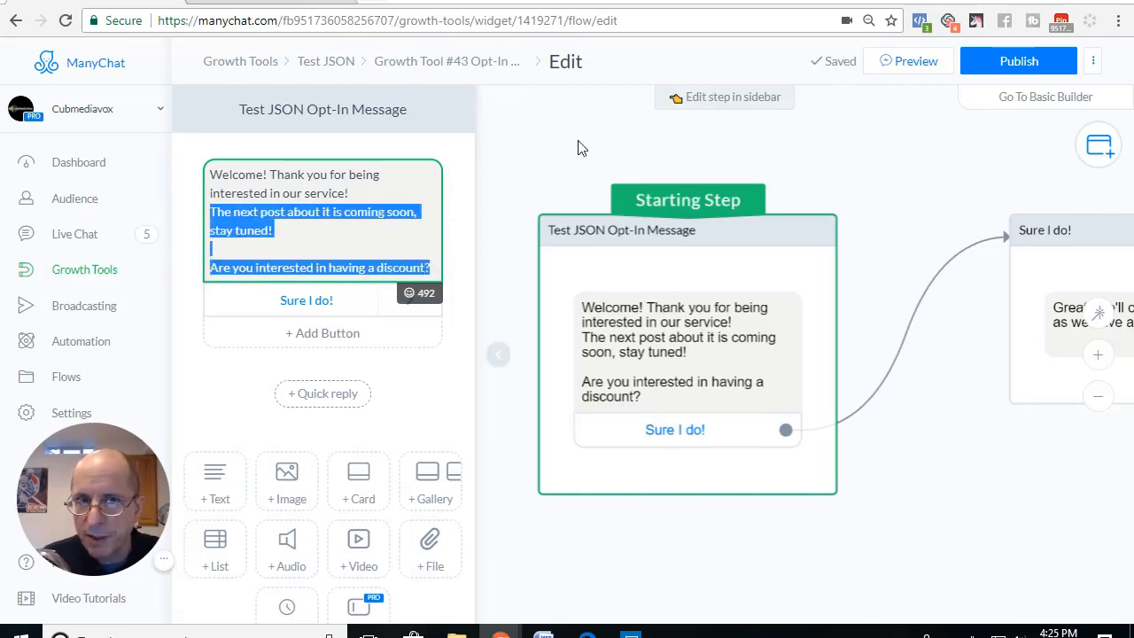
key("BackSpace")
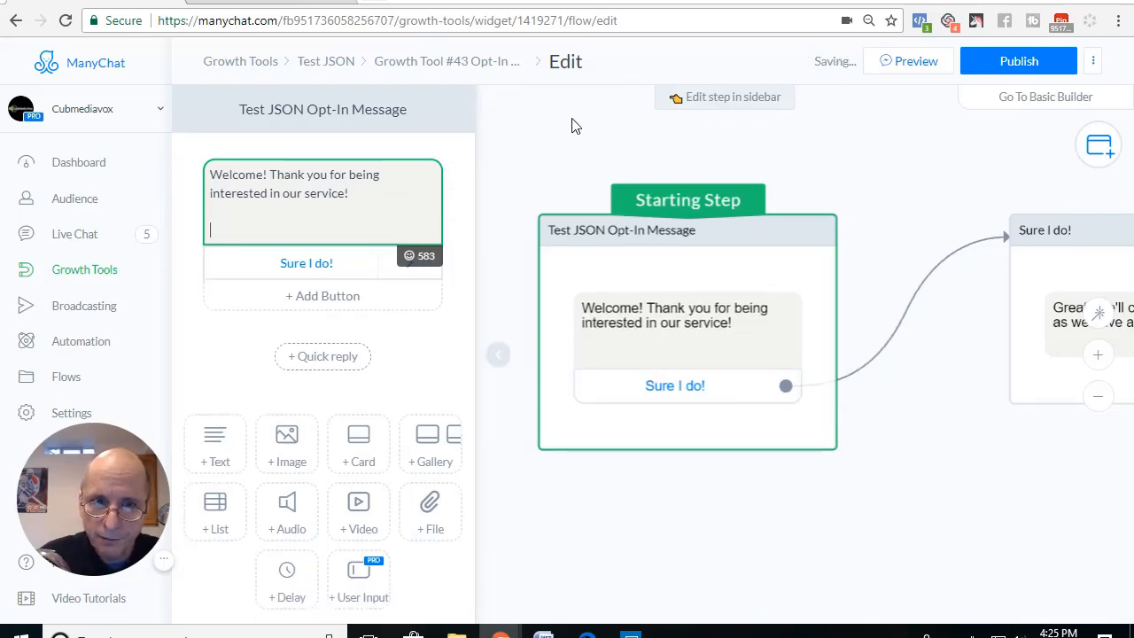
type("Woul")
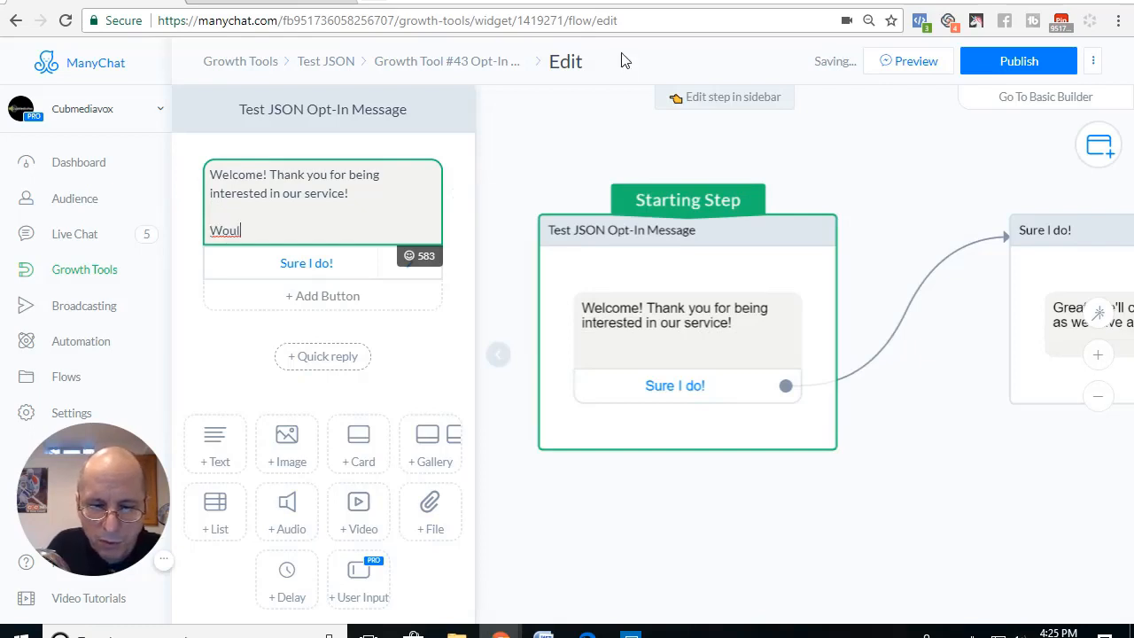
type("d you like to ")
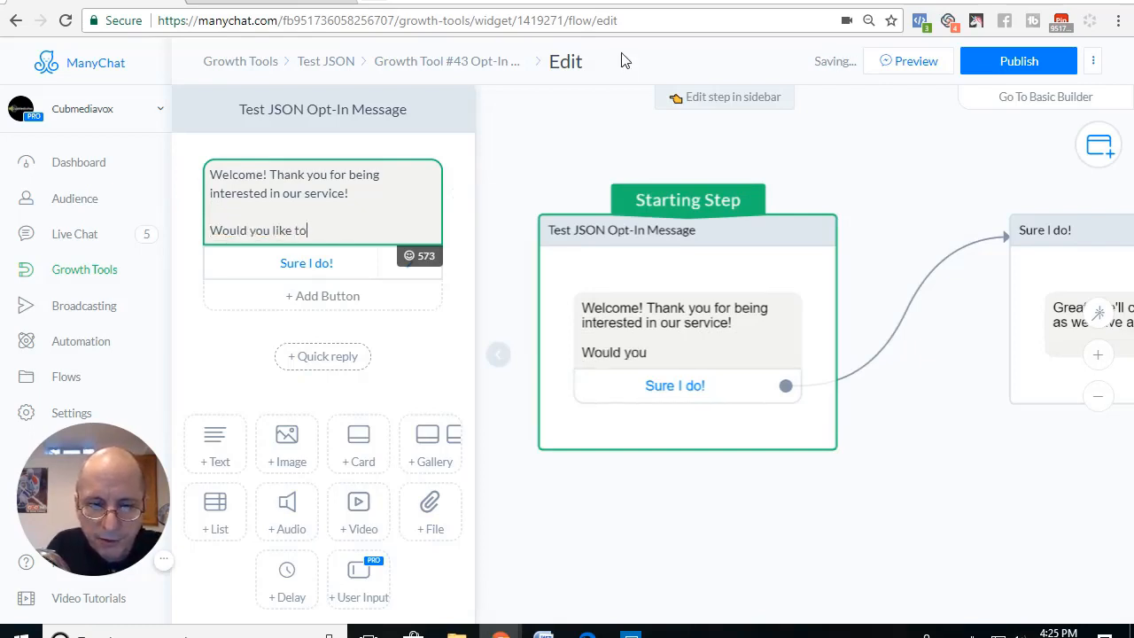
type("get n")
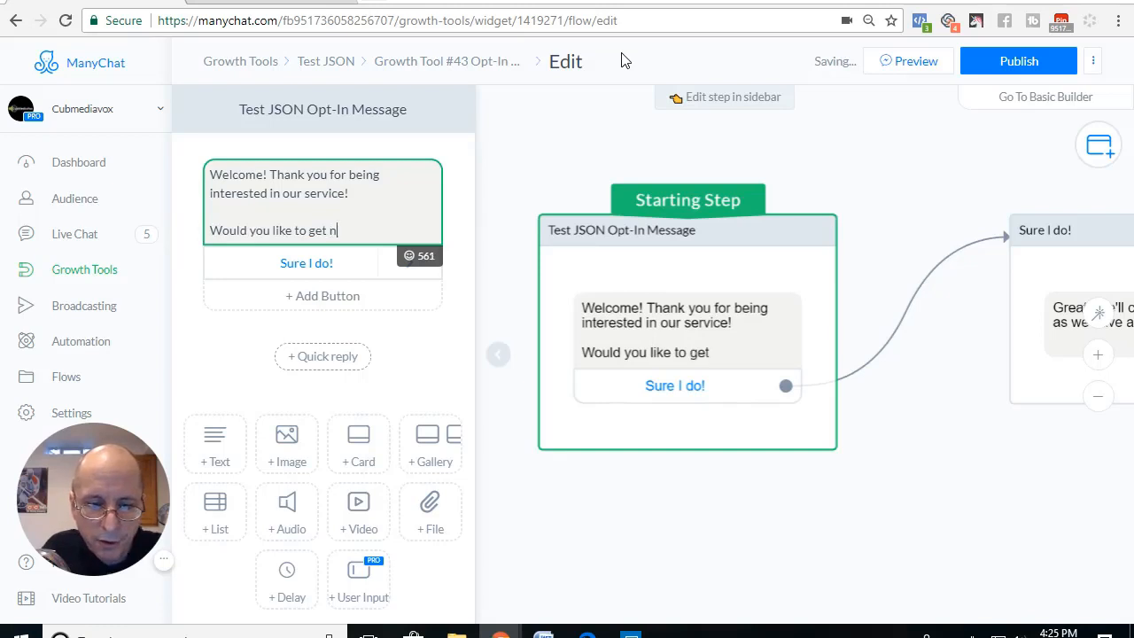
type("ew clients ")
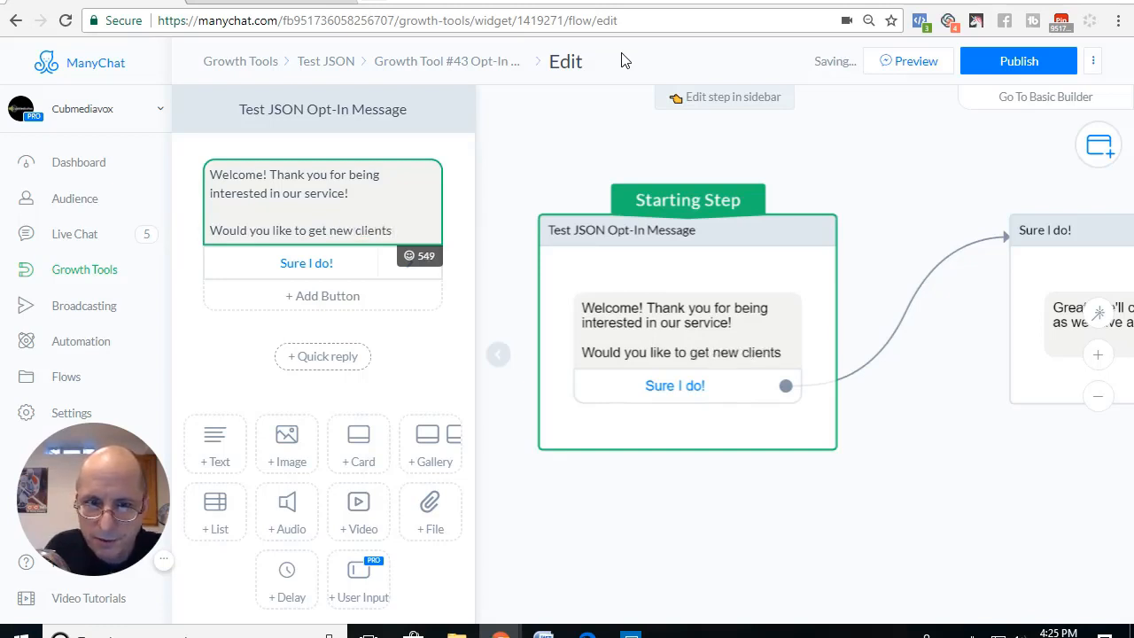
type("on auto ")
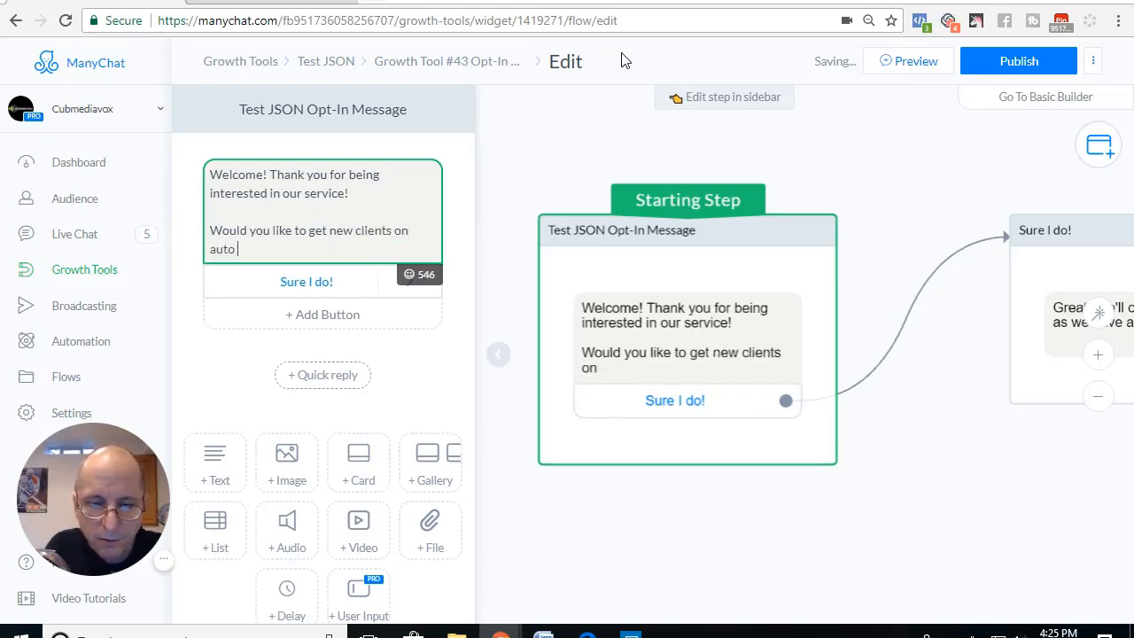
type("pilo")
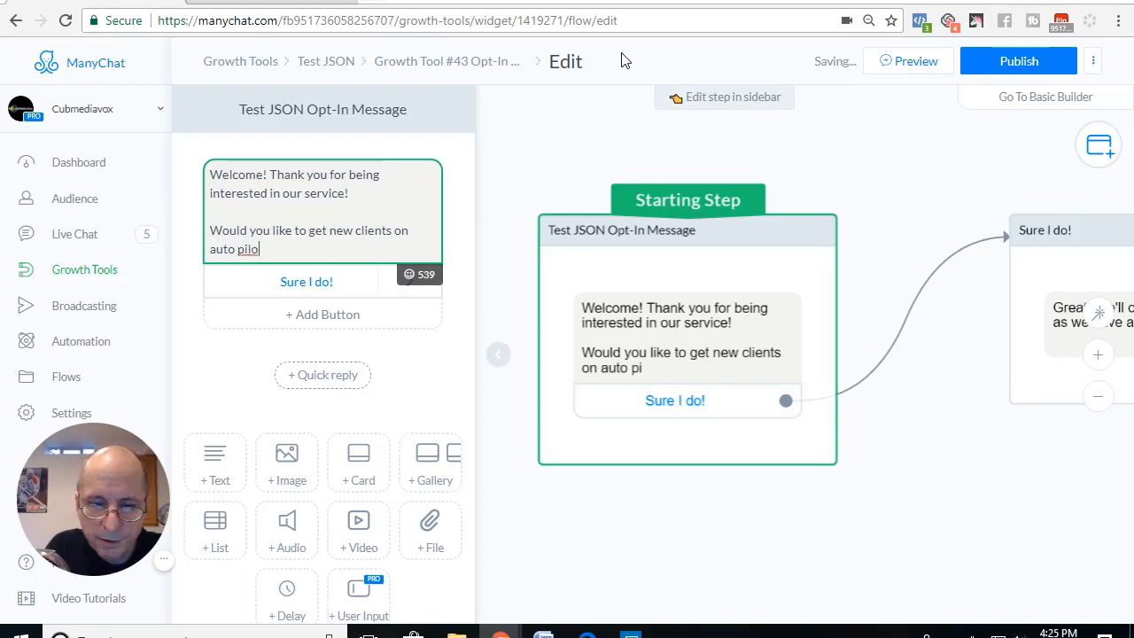
type("t")
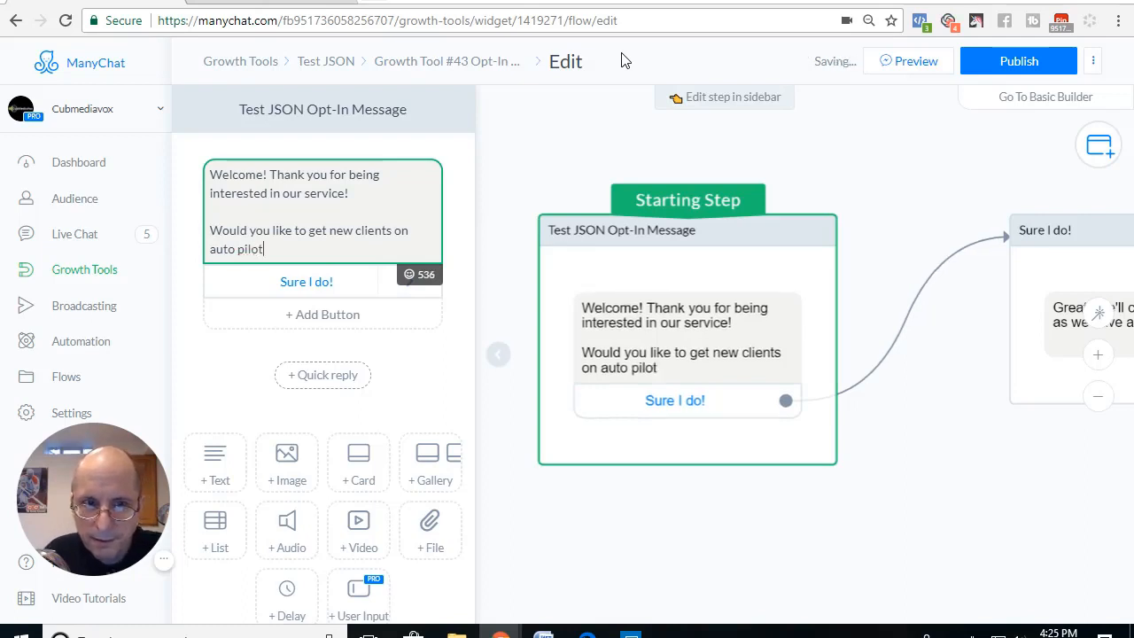
type("?")
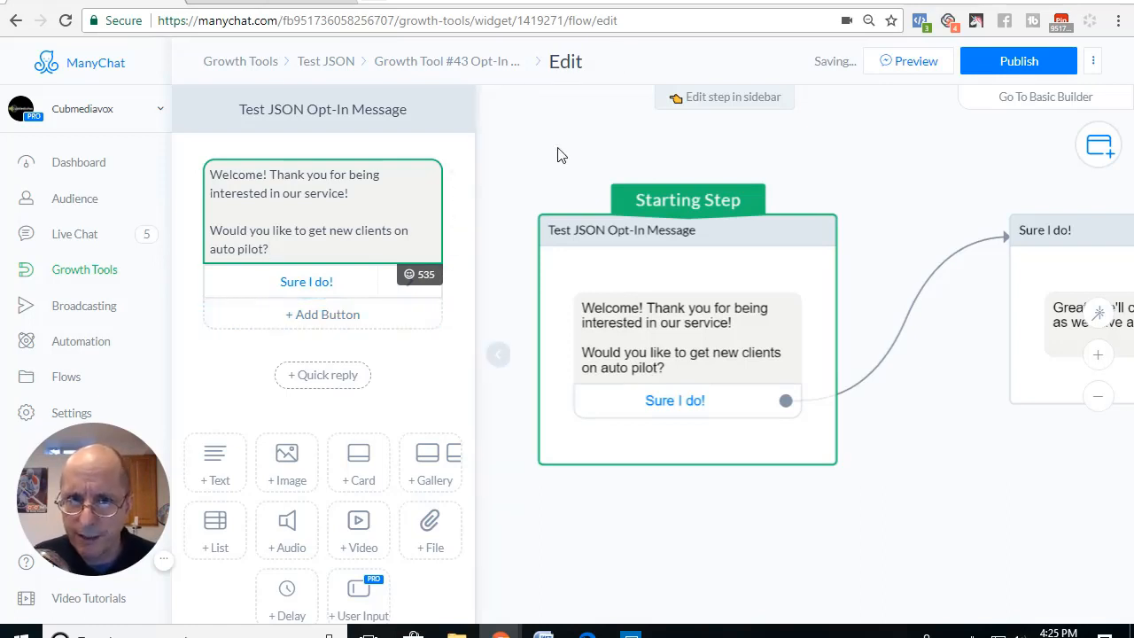
left_click(402, 204)
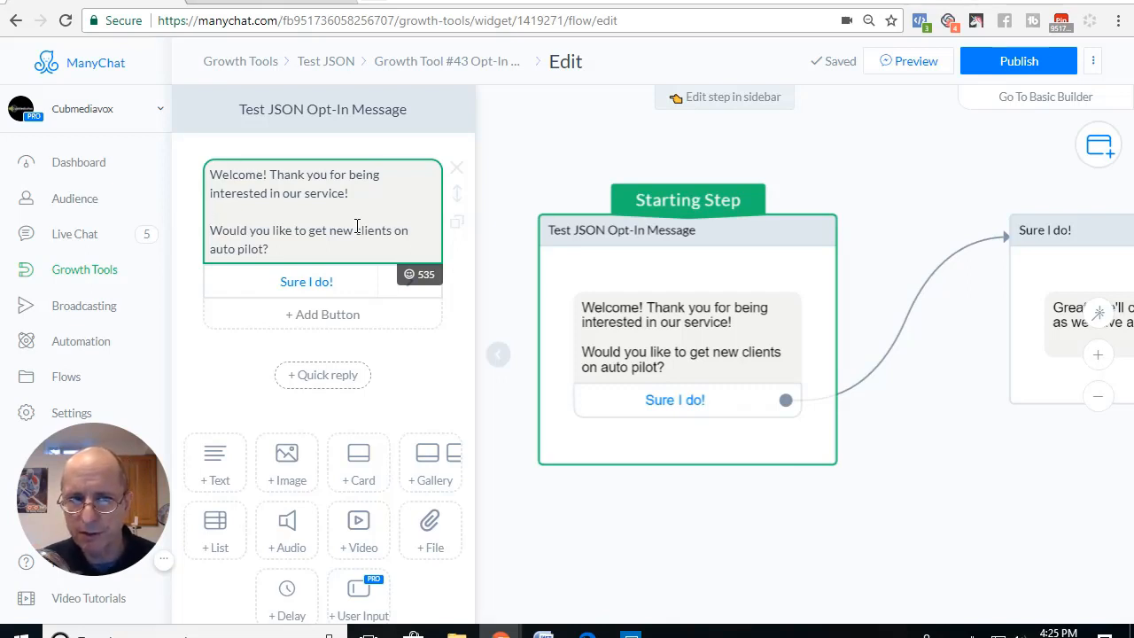
Step: Add an image block below the welcome text and fill it with the handshake photo
left_click(289, 461)
left_click(322, 403)
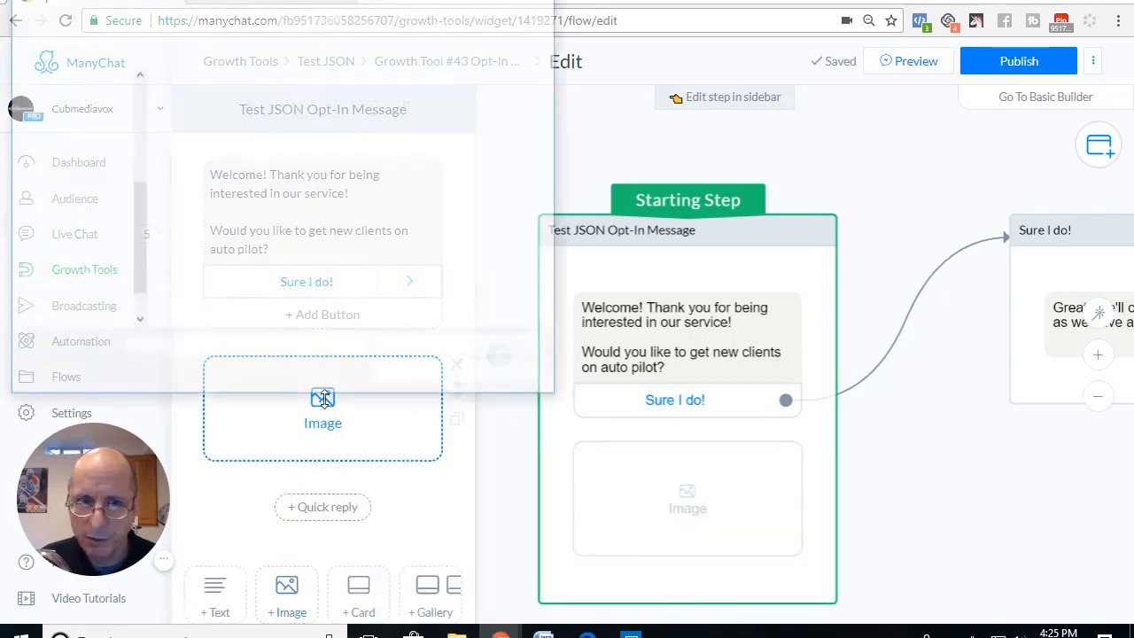
double_click(399, 127)
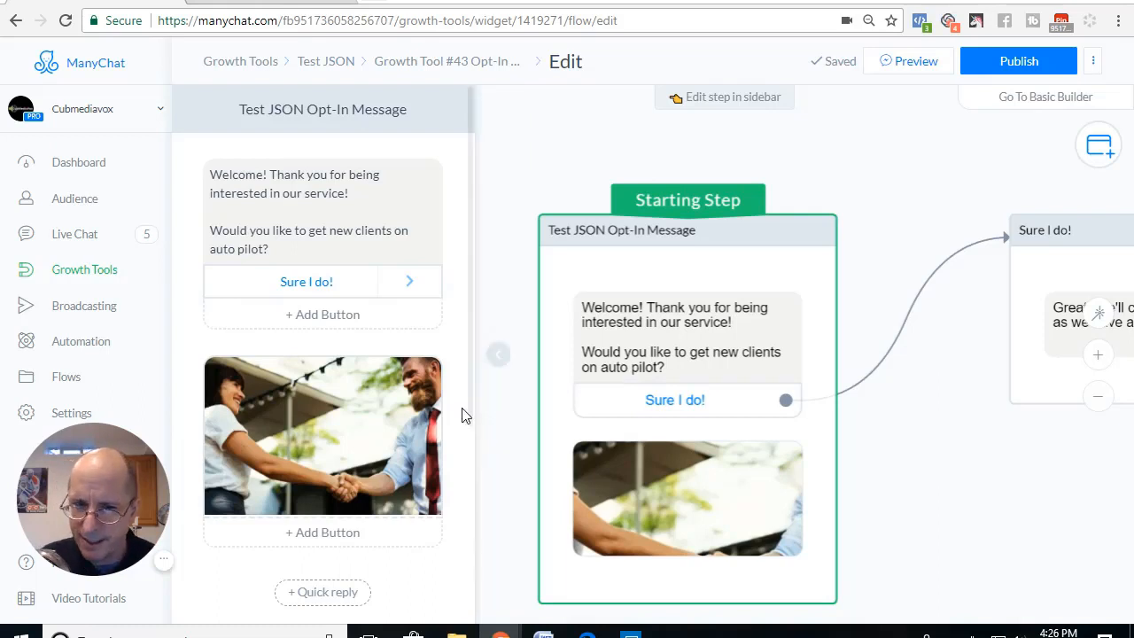
Step: Move the handshake image above the welcome text block and publish the flow
mouse_move(457, 434)
left_click_drag(456, 394, 463, 195)
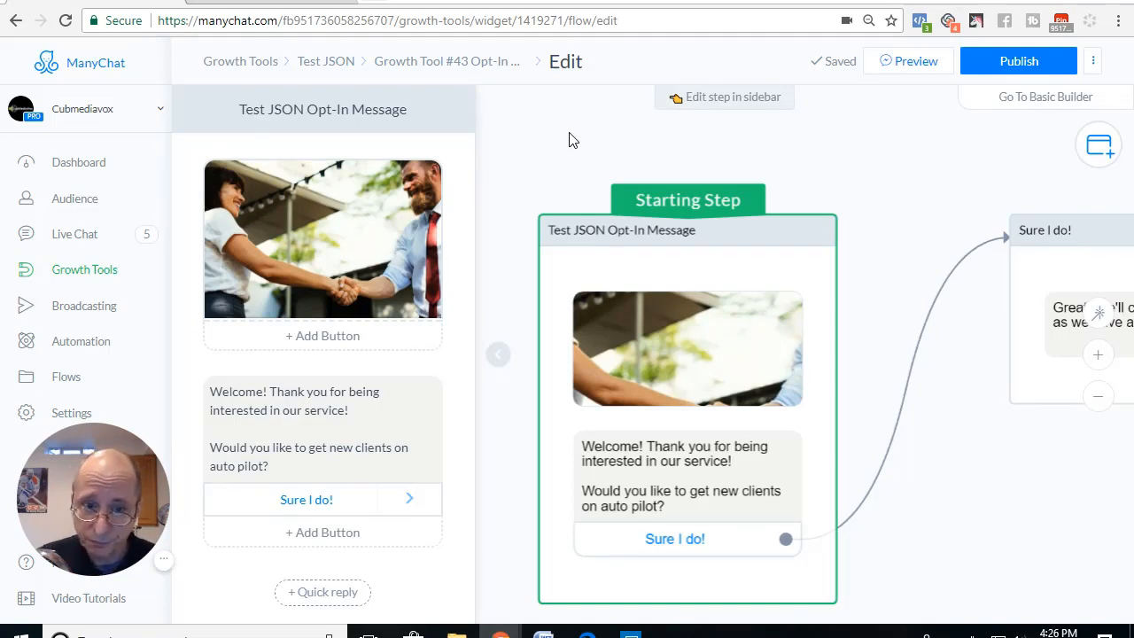
left_click(995, 61)
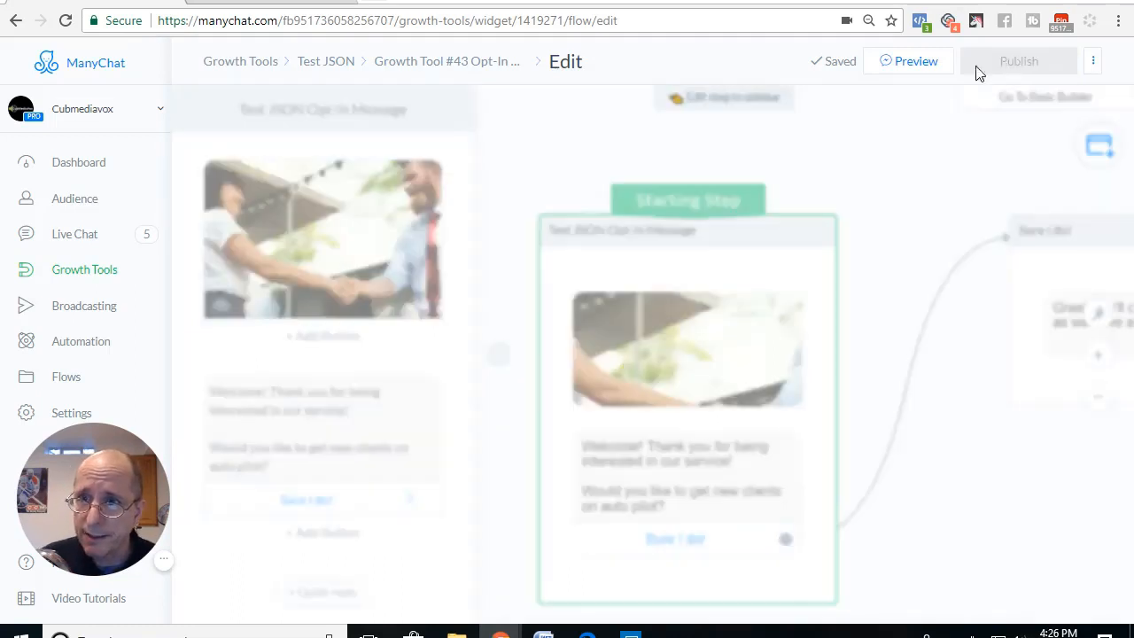
Step: Remove the "Sure I do!" button's current action and assign it a new Send message action
left_click(319, 499)
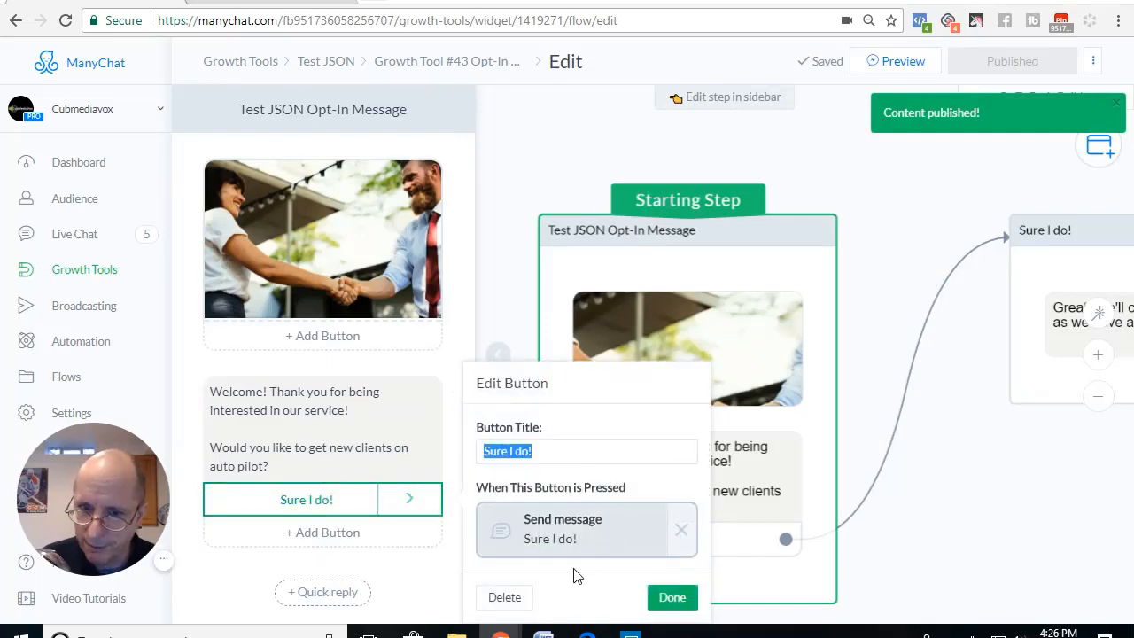
left_click(672, 597)
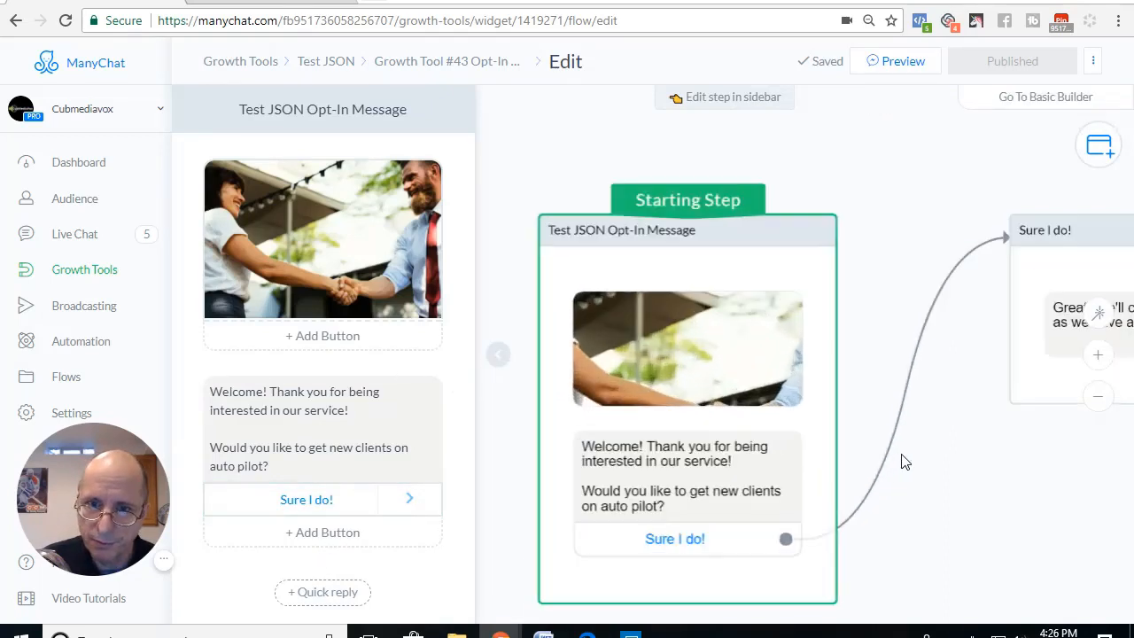
scroll(446, 399, "down", 3)
scroll(373, 330, "up", 3)
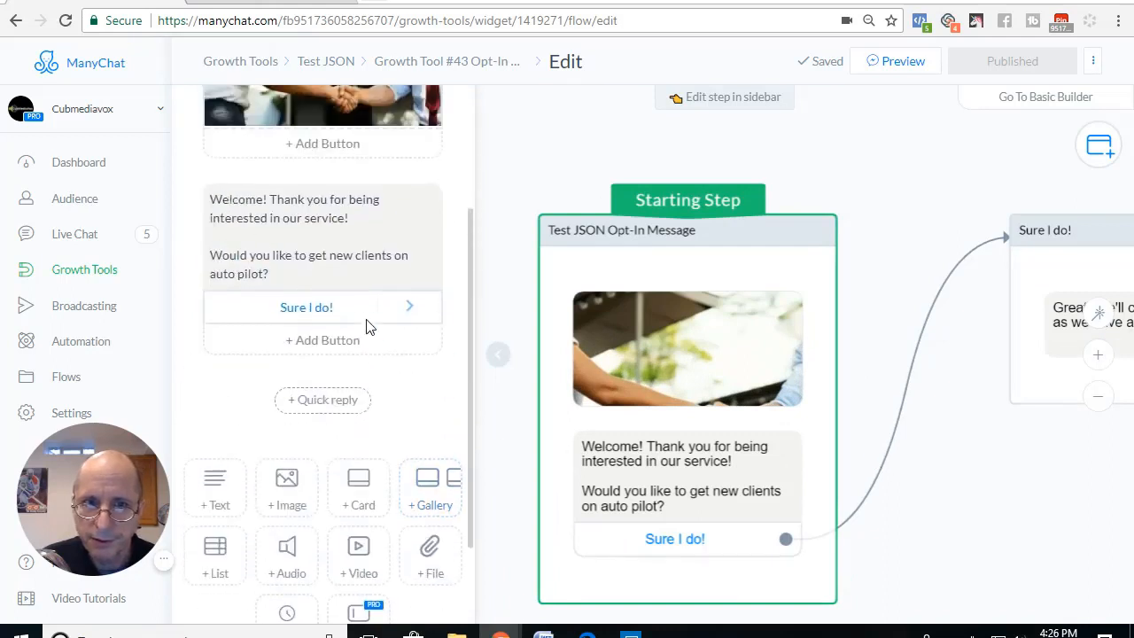
left_click(304, 353)
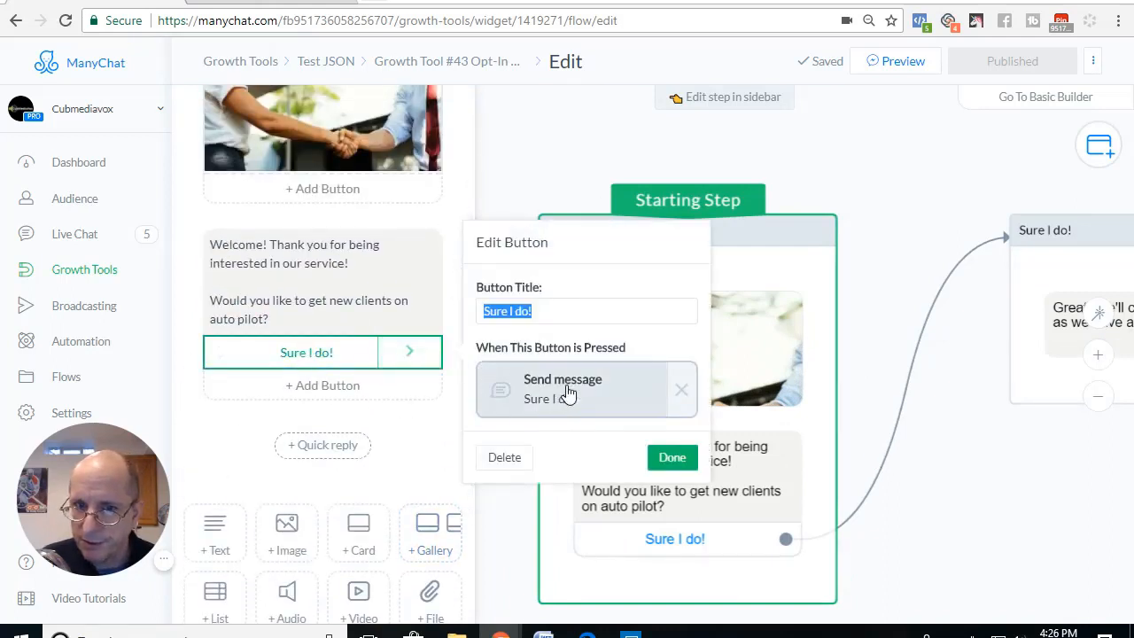
left_click(691, 393)
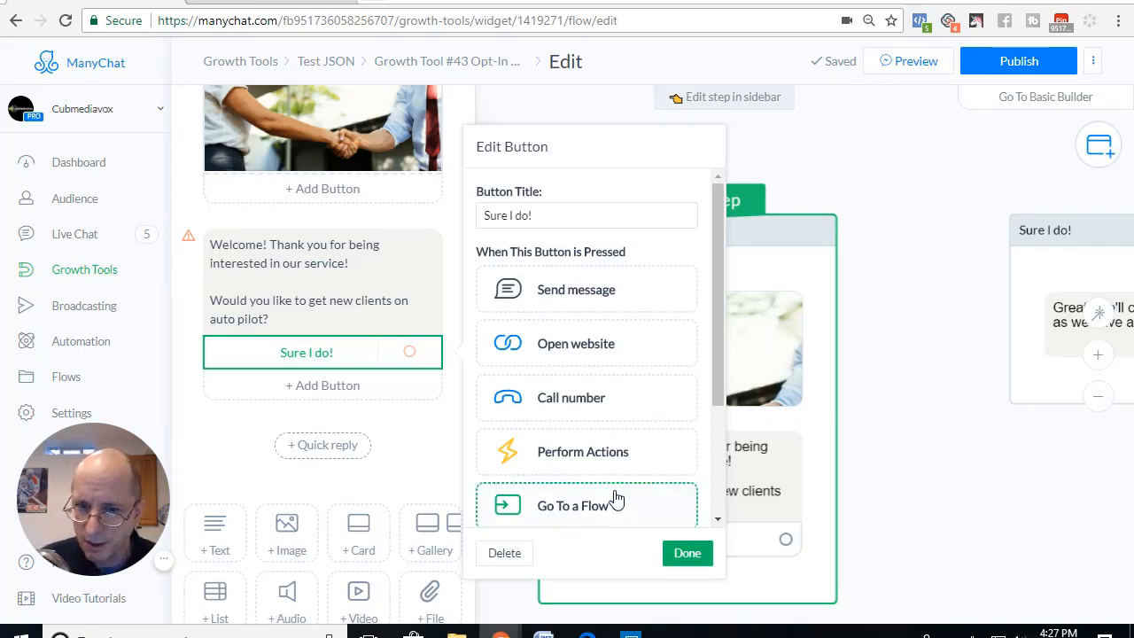
left_click(580, 297)
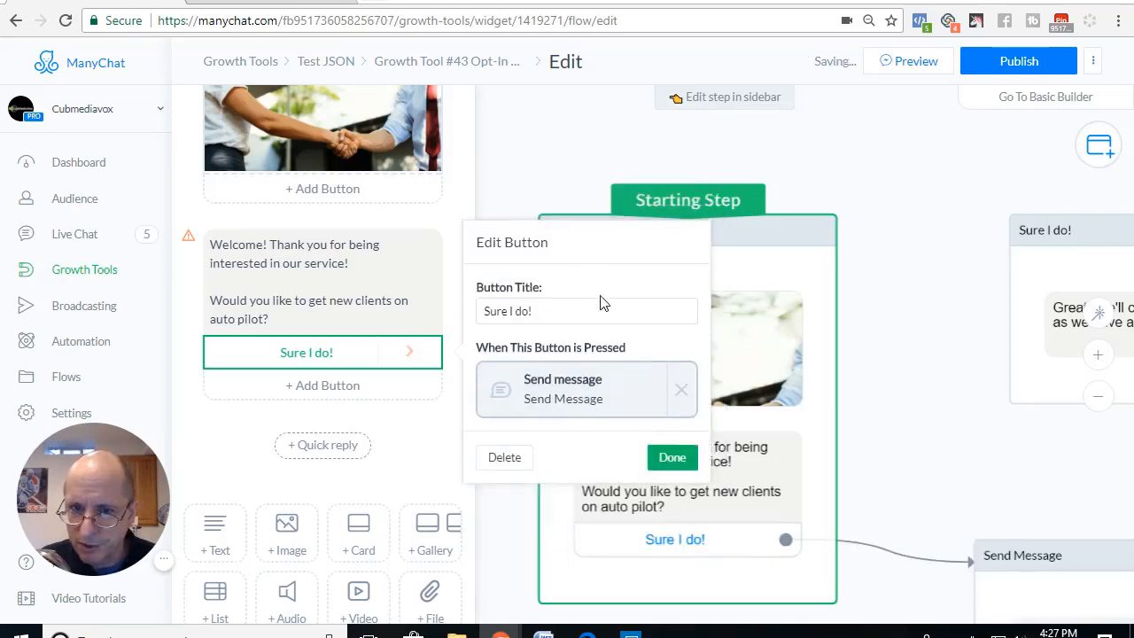
left_click(672, 457)
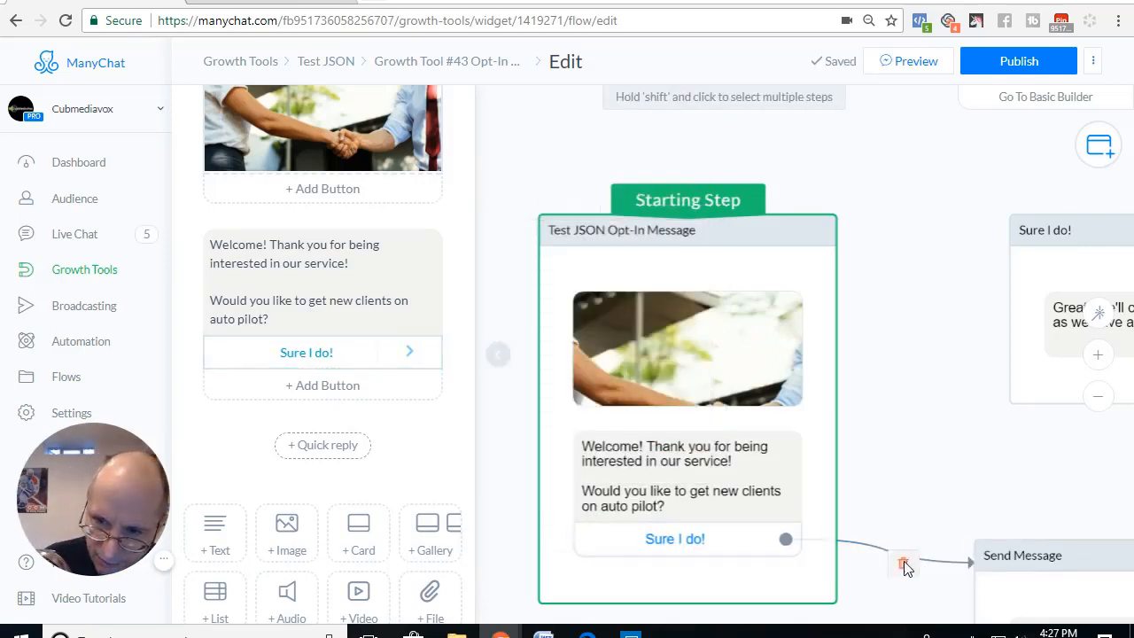
Step: Delete the new Send Message step and its connection, and link the "Sure I do!" button back to the "Sure I do!" step
left_click(906, 564)
left_click(1019, 527)
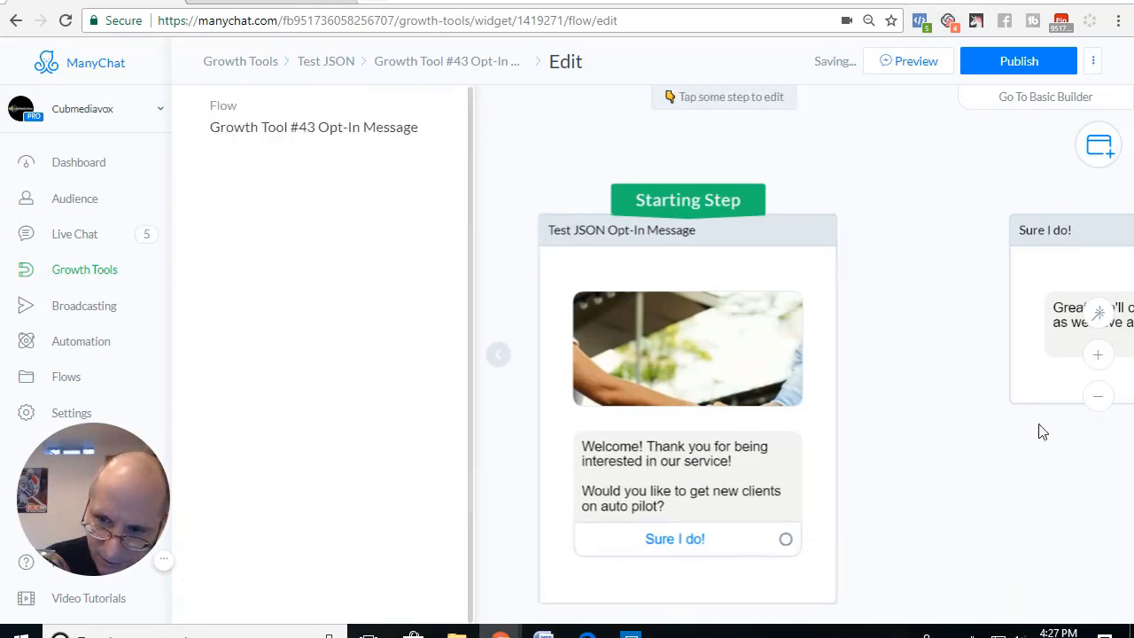
left_click(785, 540)
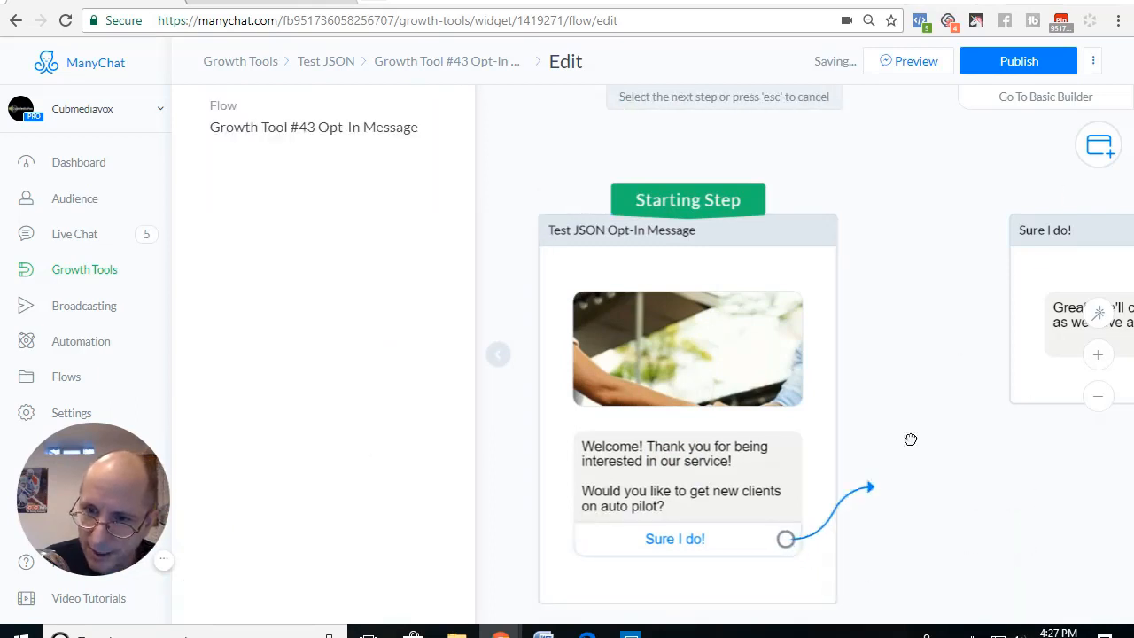
left_click(1028, 229)
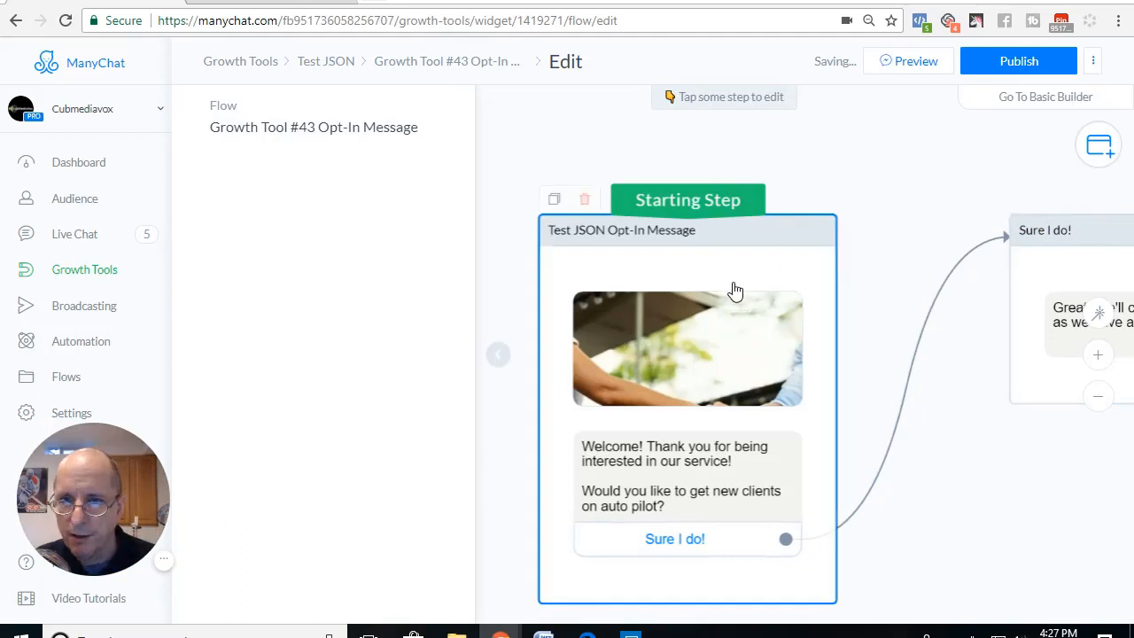
Step: In the "Sure I do!" step's message, replace the period after "Great" with the First Name variable followed by an exclamation mark
left_click(1044, 275)
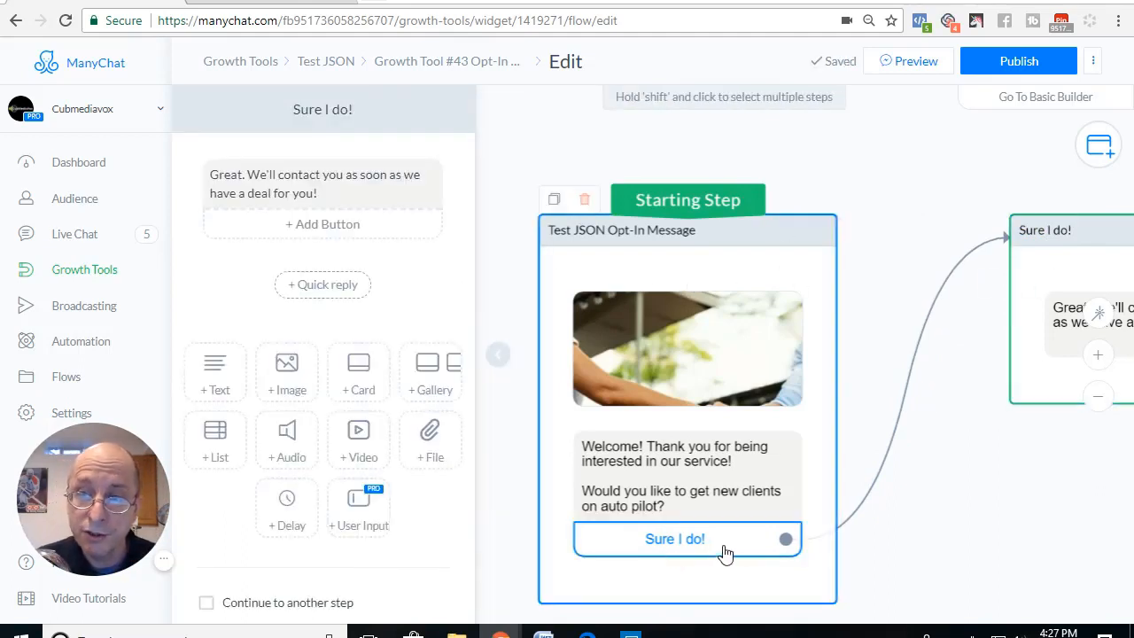
left_click(328, 197)
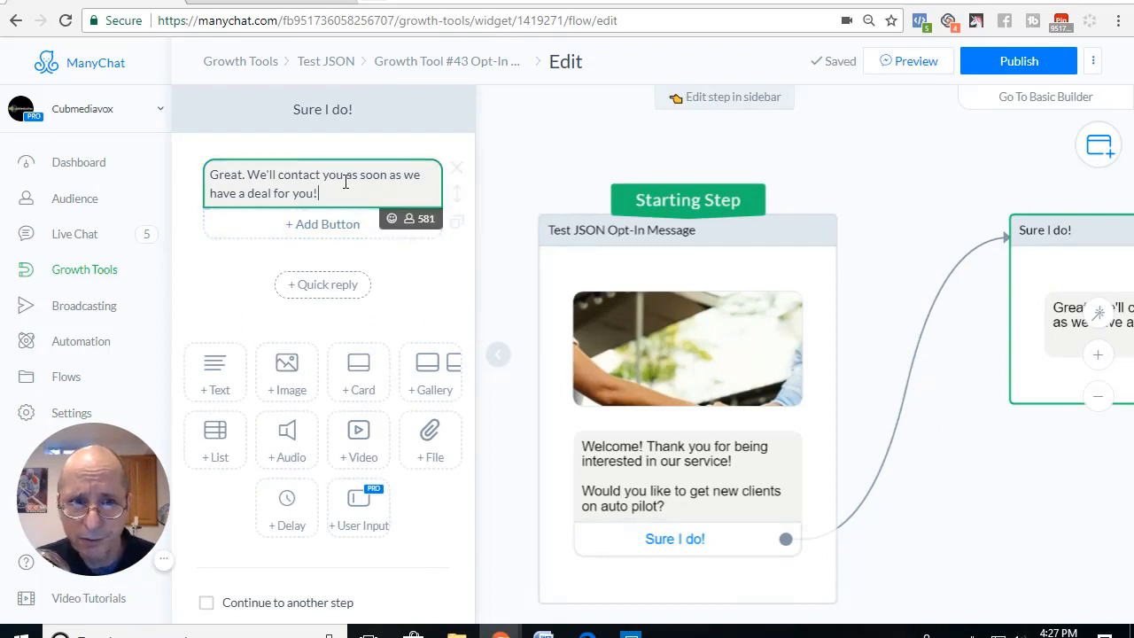
key("BackSpace")
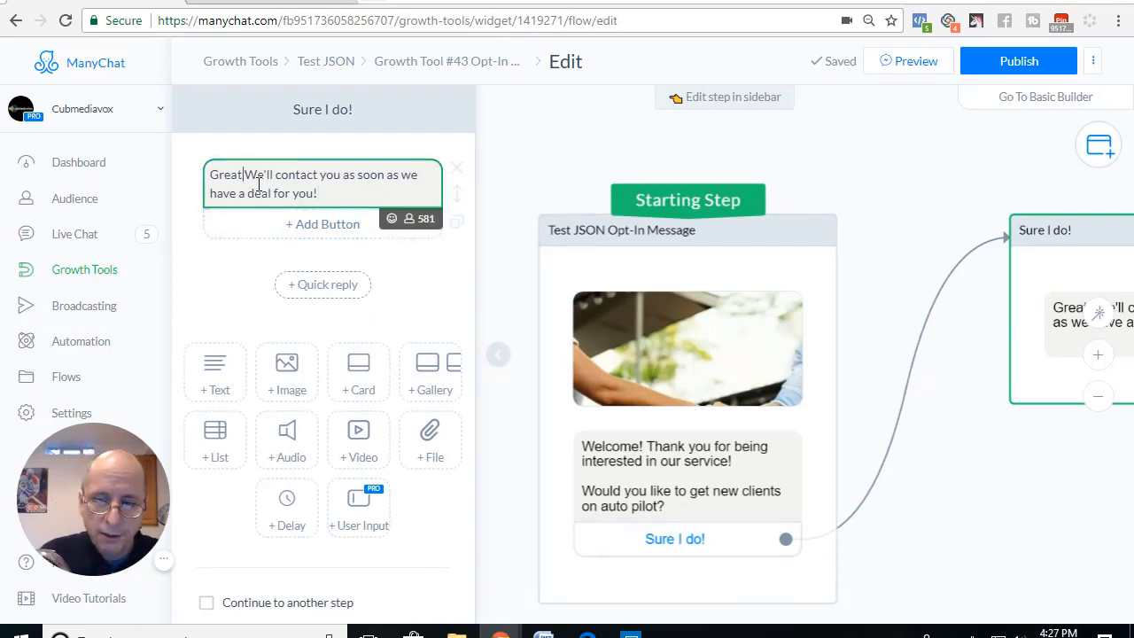
type("{")
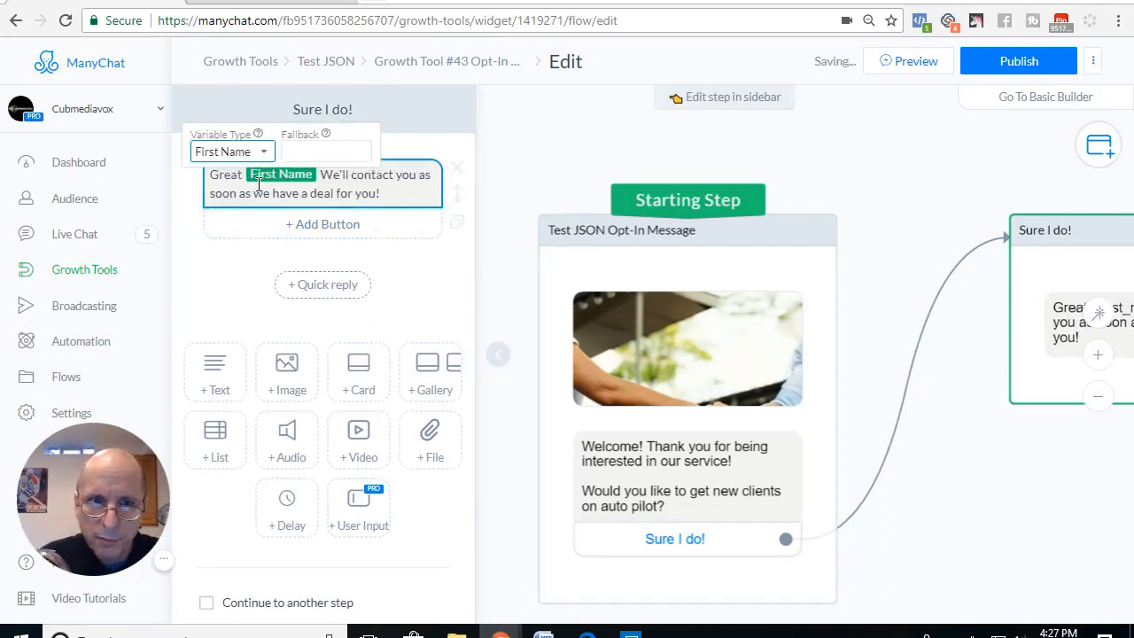
left_click(257, 147)
left_click(223, 166)
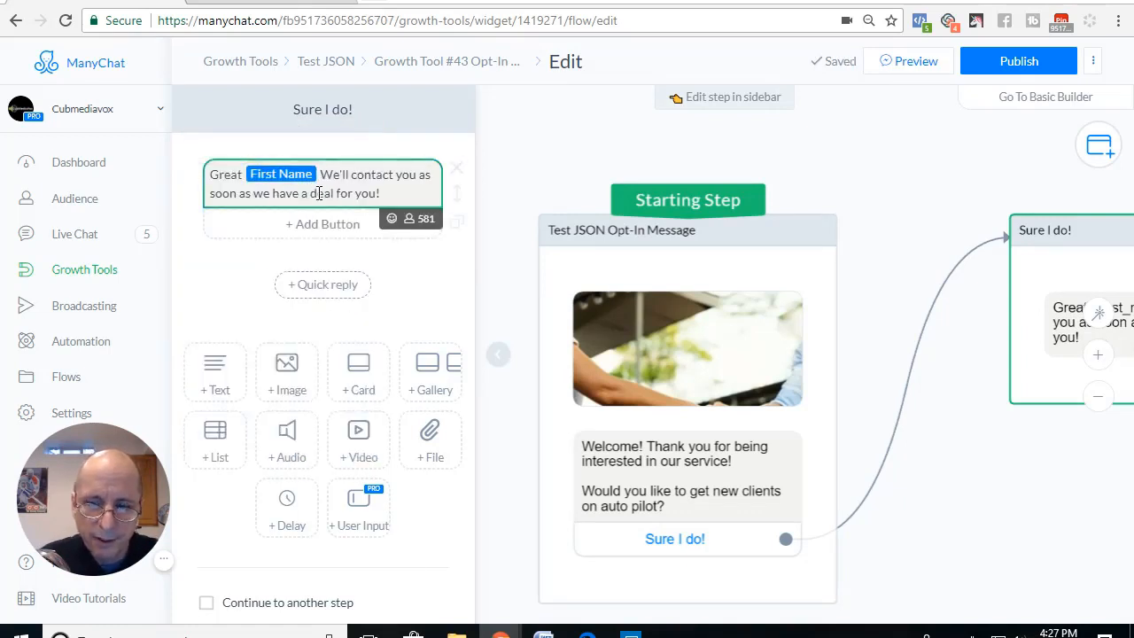
type("!")
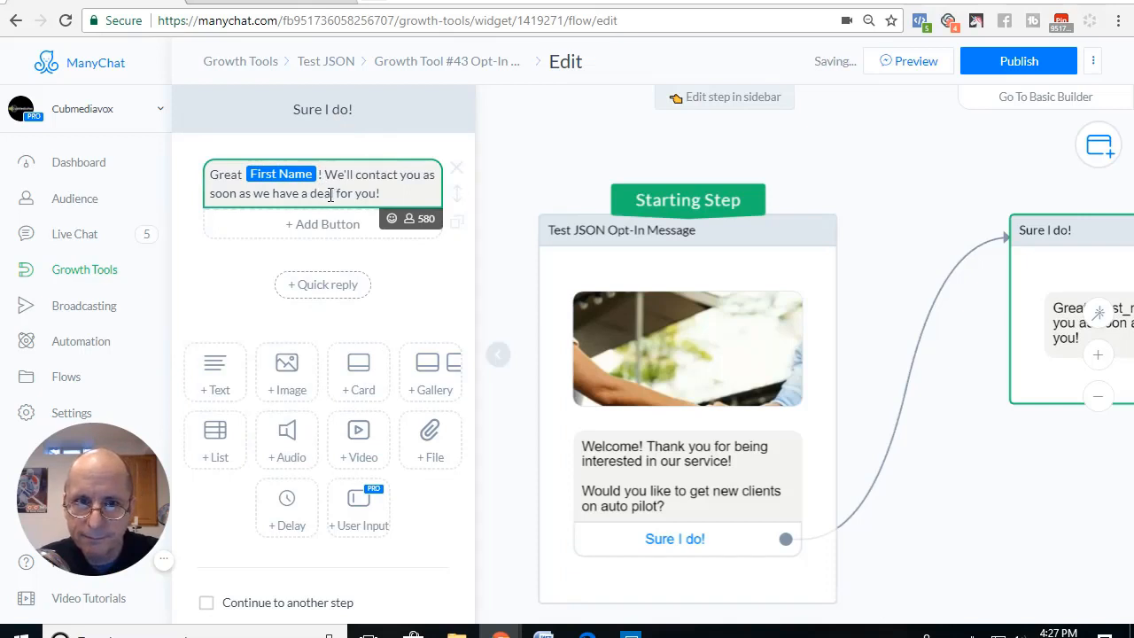
Step: Replace the message's remaining sentence with "We will give you a call."
left_click_drag(327, 175, 384, 195)
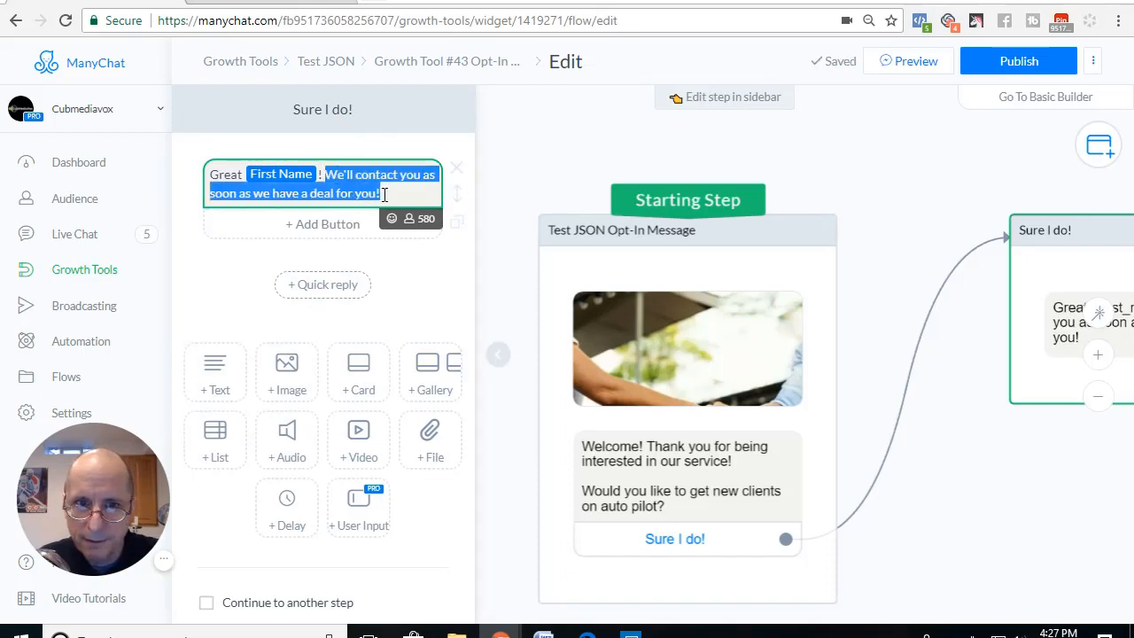
type("We will")
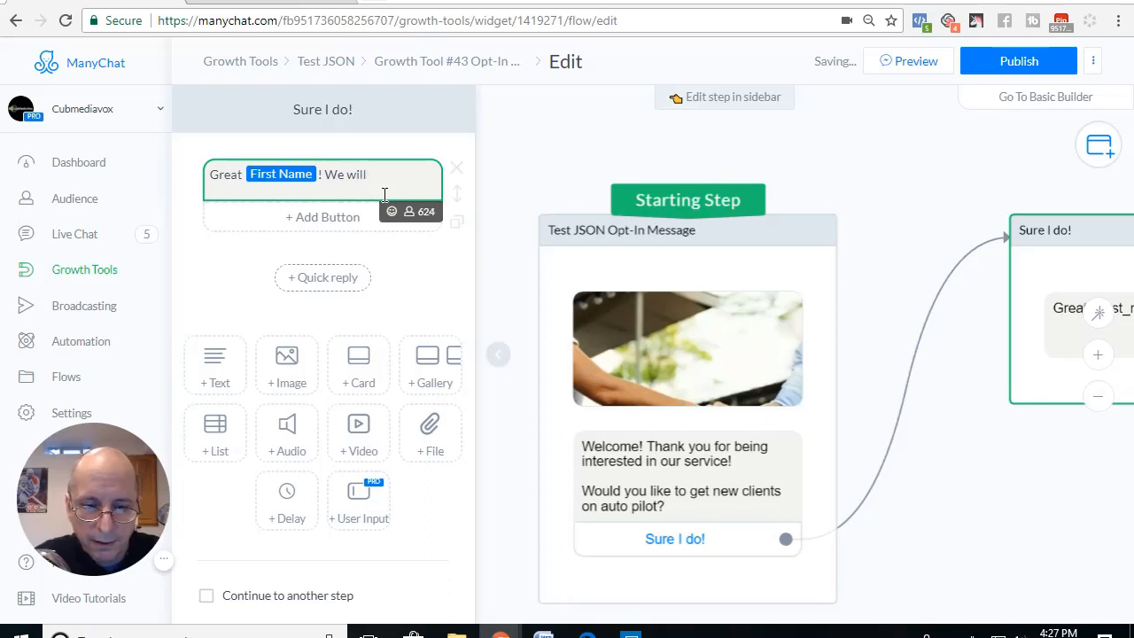
type(" give you ")
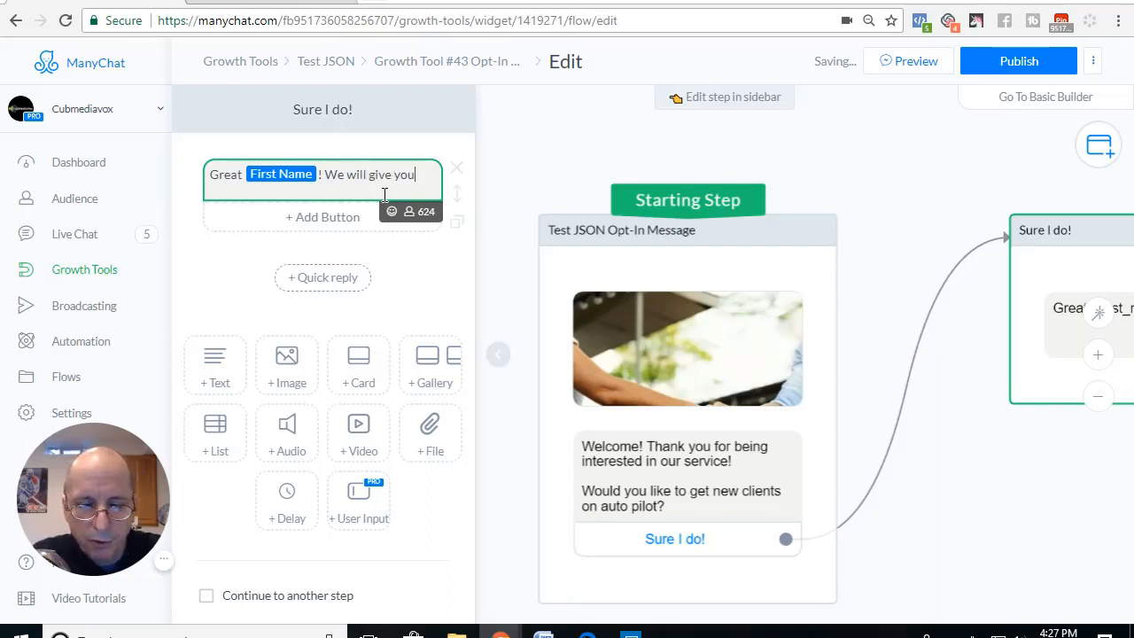
type("a call")
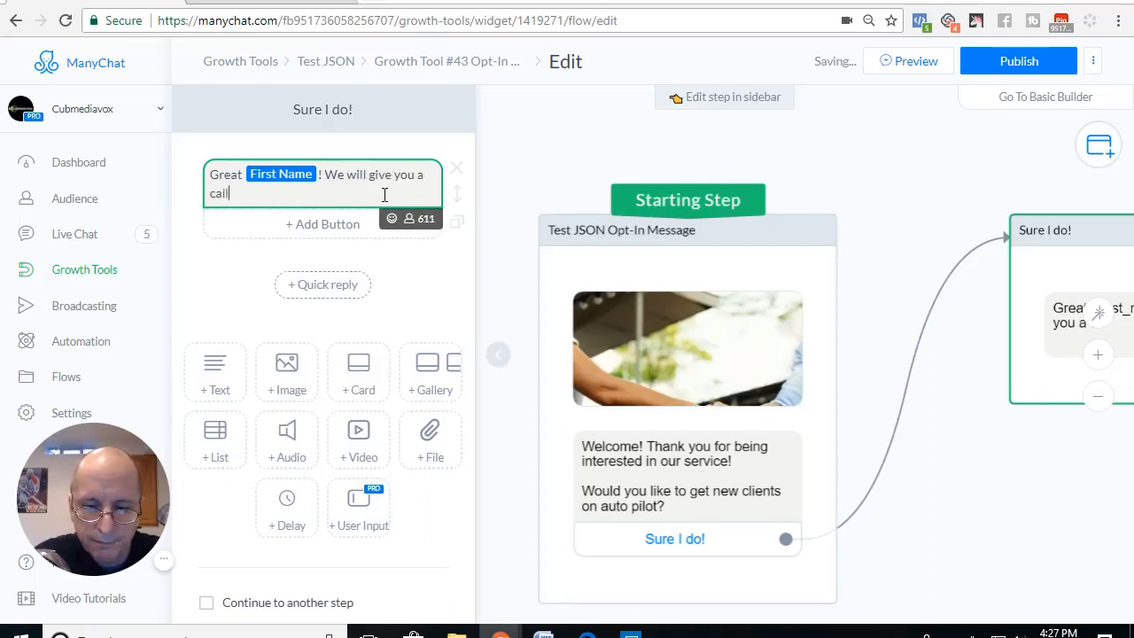
type(".")
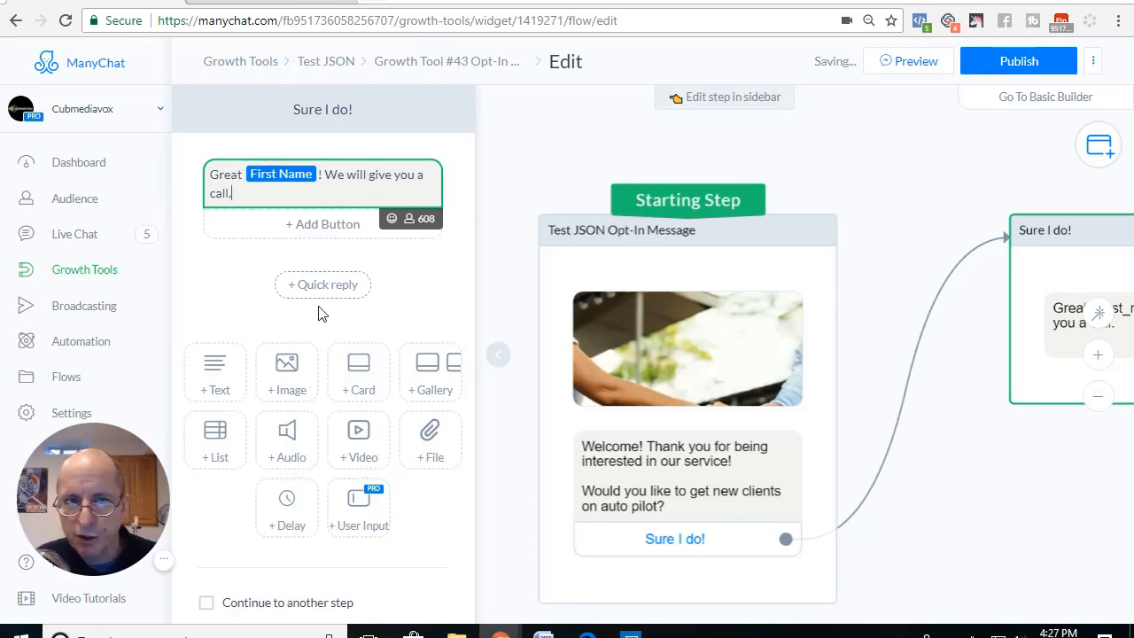
left_click(247, 243)
left_click(359, 514)
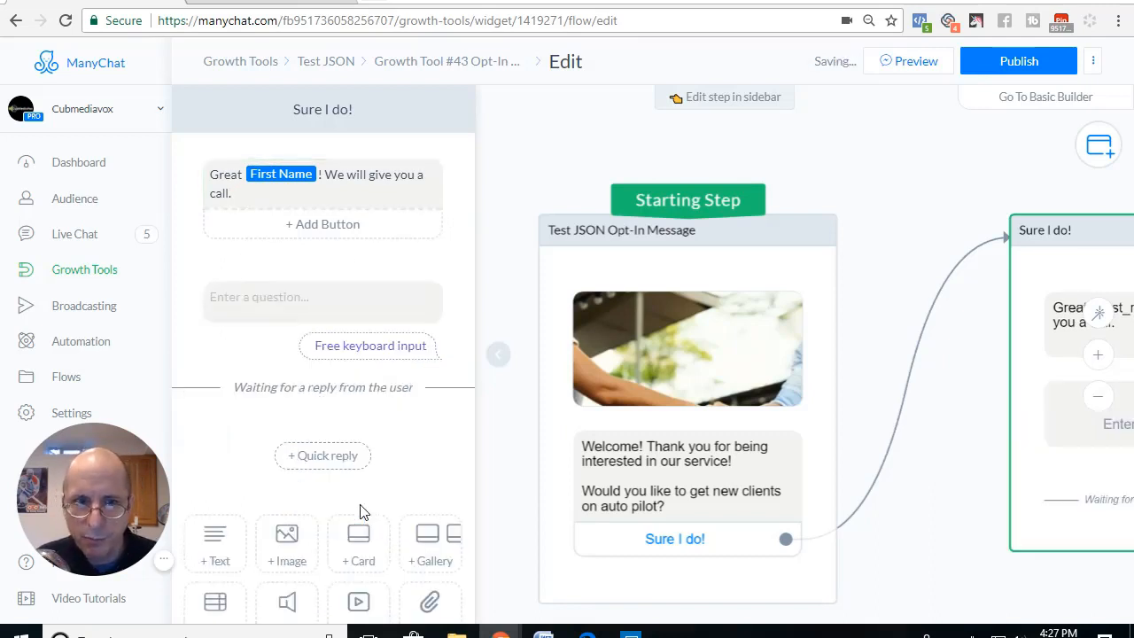
left_click(270, 296)
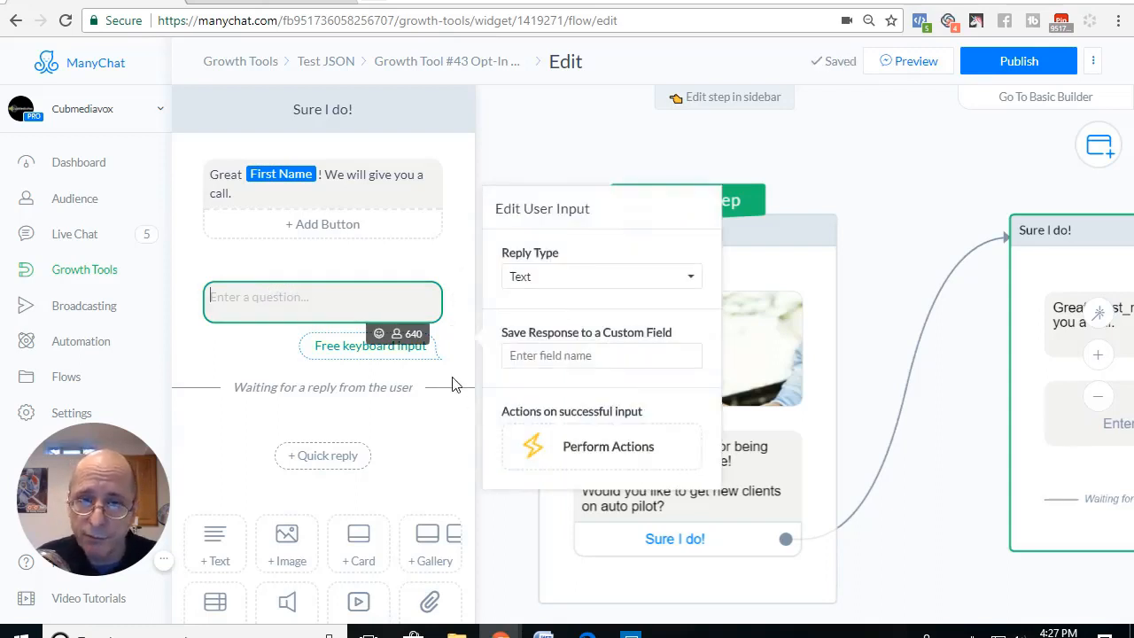
left_click(456, 278)
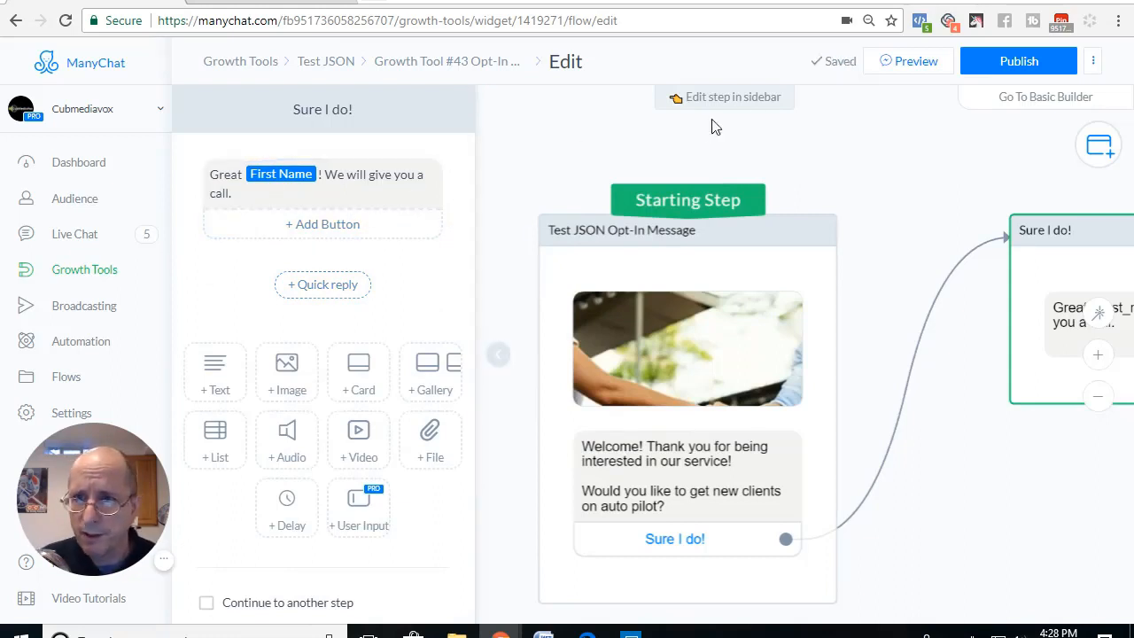
Step: Publish the flow with the edited "Sure I do!" reply
left_click(1010, 63)
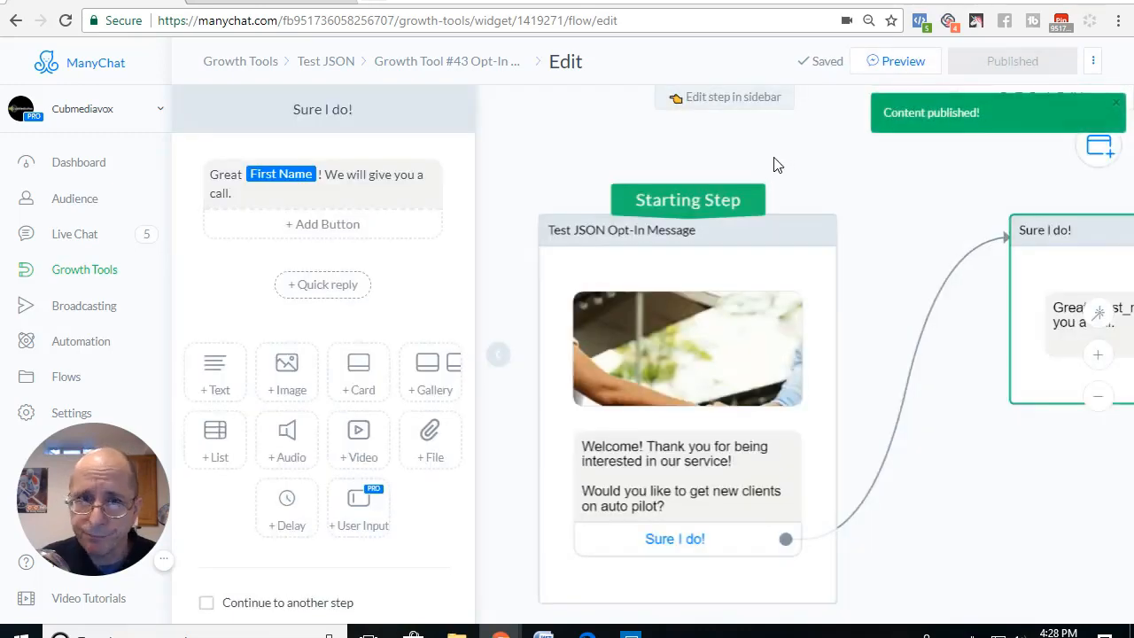
Step: Switch to Facebook Ads Manager and start a new campaign with the Traffic objective, named "Test Json"
left_click(263, 3)
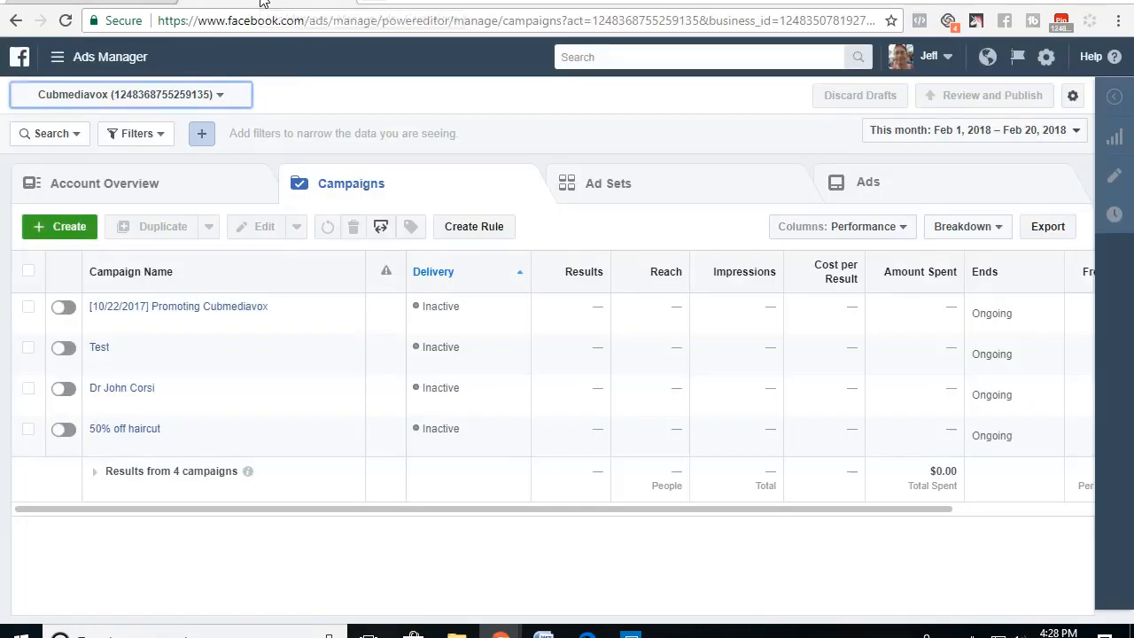
left_click(70, 232)
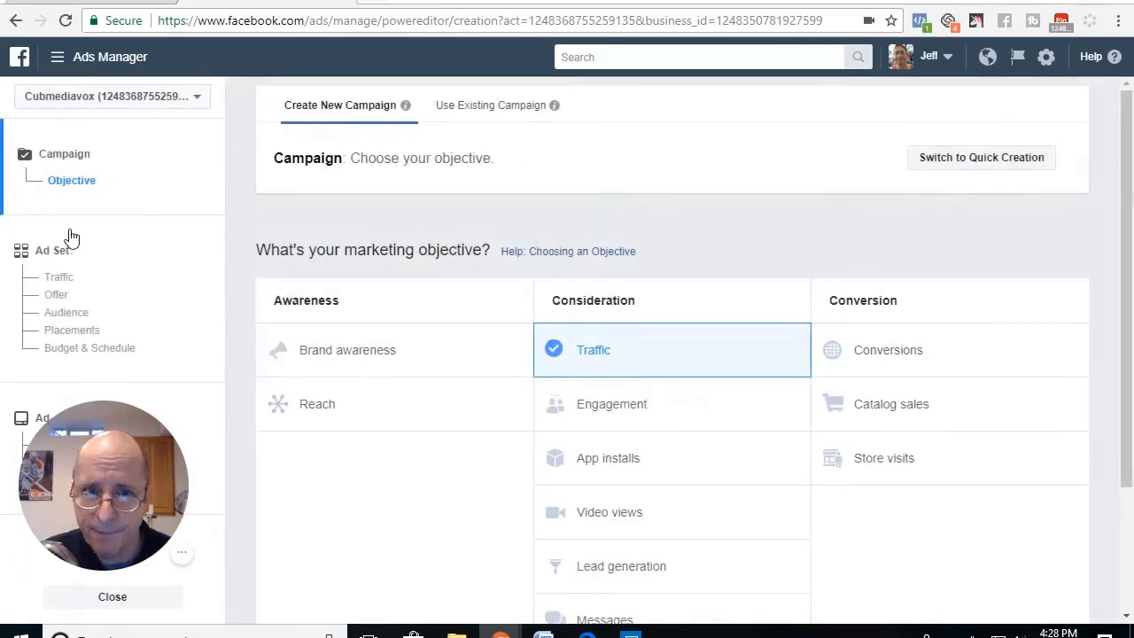
scroll(448, 408, "down", 2)
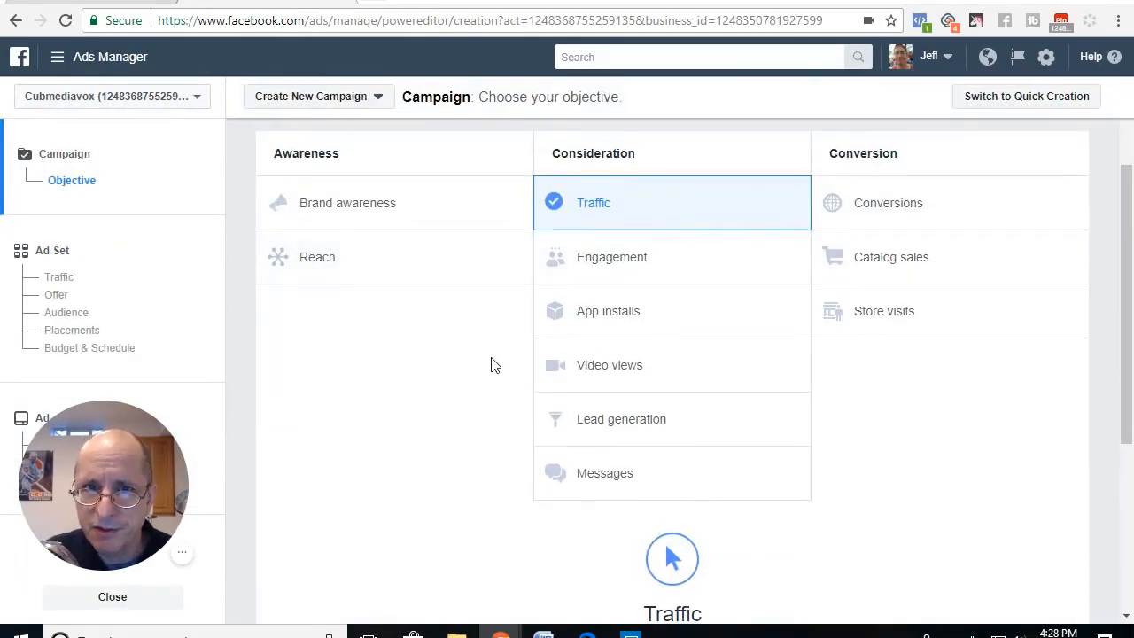
scroll(649, 208, "down", 4)
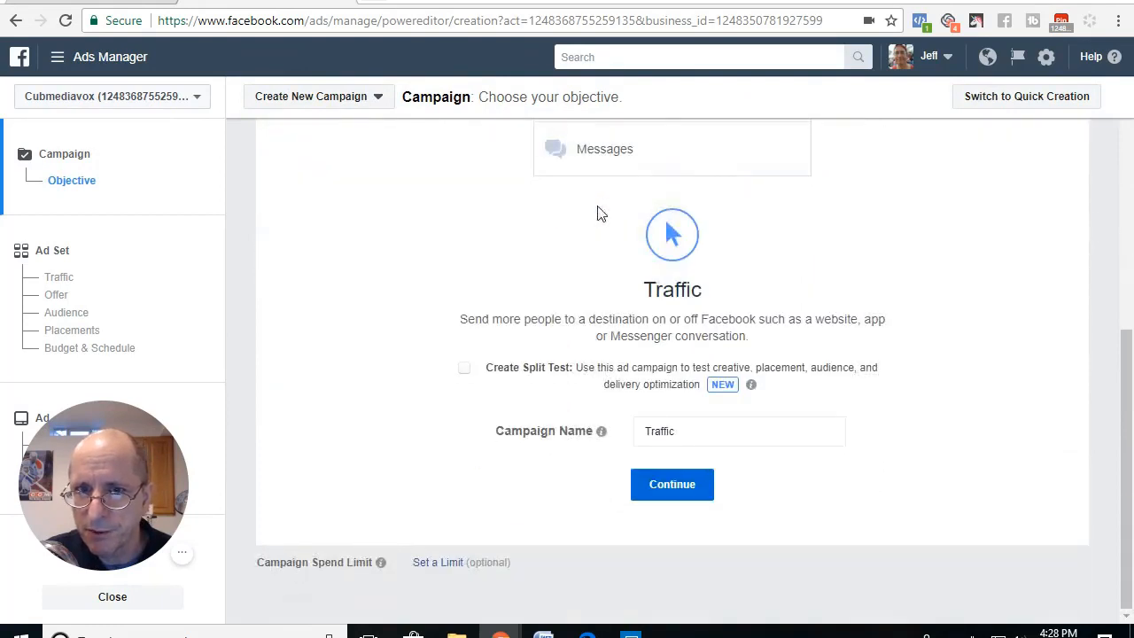
left_click_drag(678, 431, 610, 435)
type("Tes")
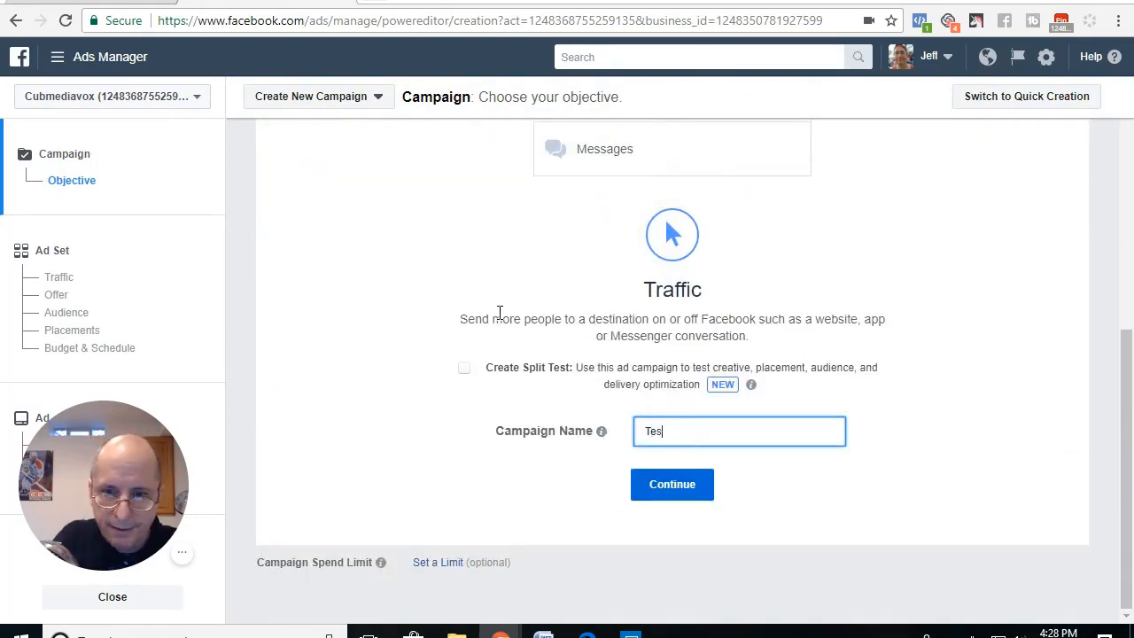
type("t Json")
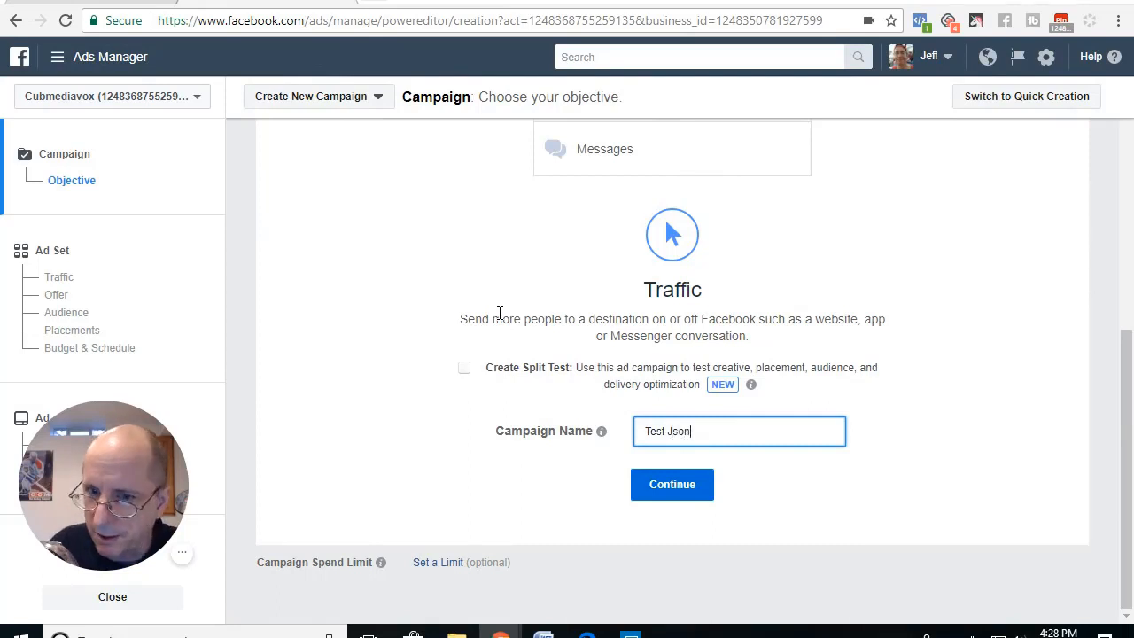
Step: Continue to the ad set, choose Messenger as the traffic destination, and proceed to the ad with the default audience, placements and budget
left_click(669, 494)
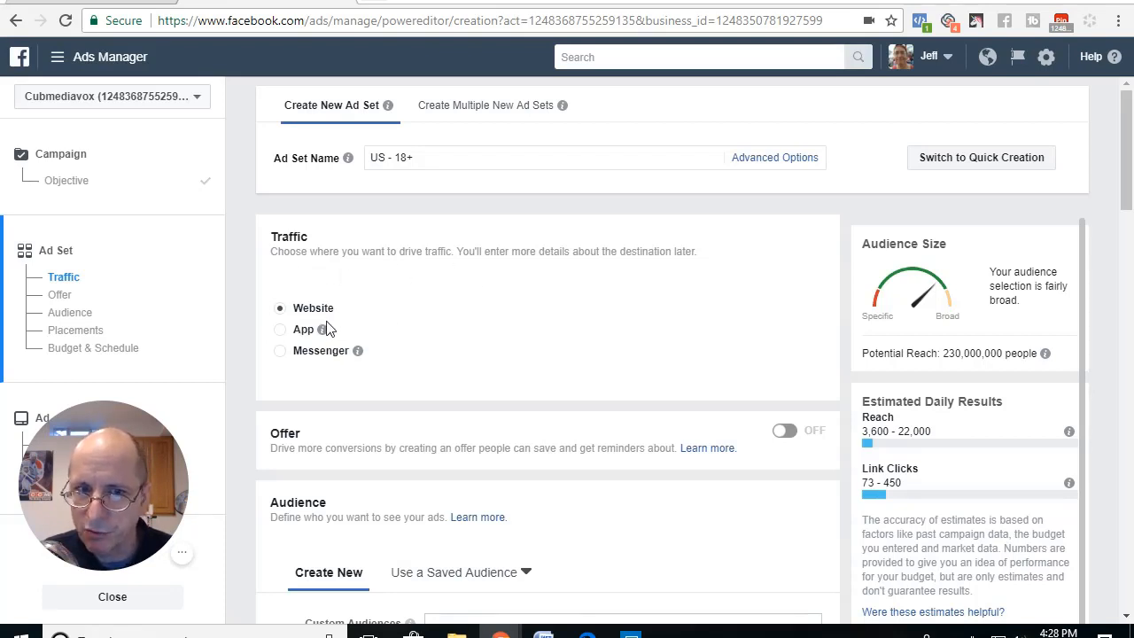
left_click(280, 354)
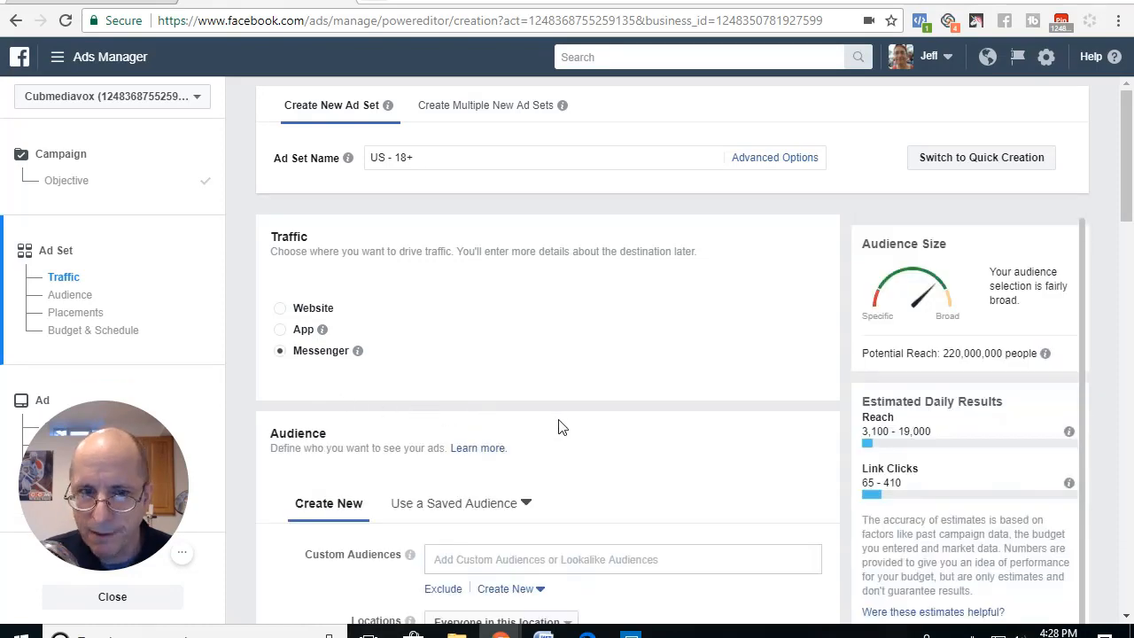
scroll(558, 427, "down", 3)
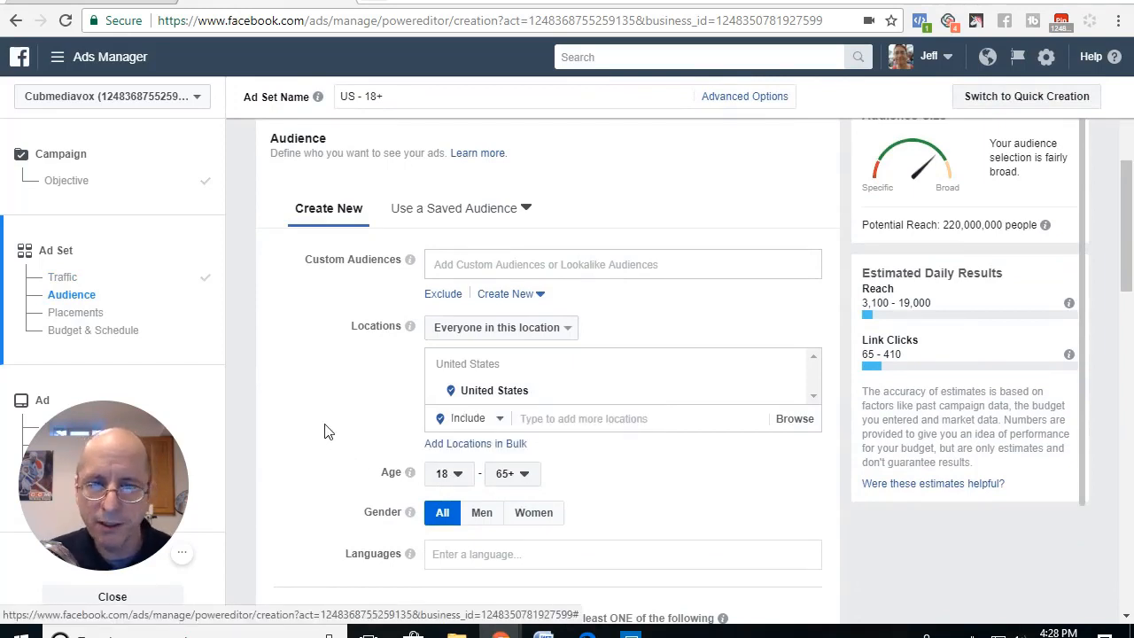
scroll(304, 385, "down", 9)
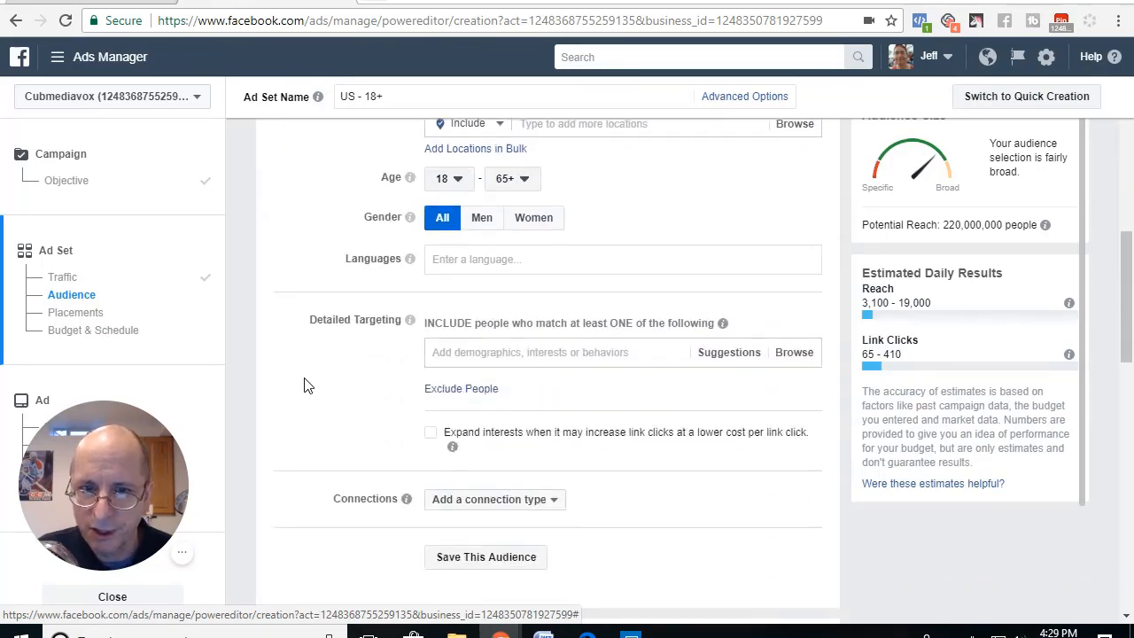
scroll(304, 386, "up", 2)
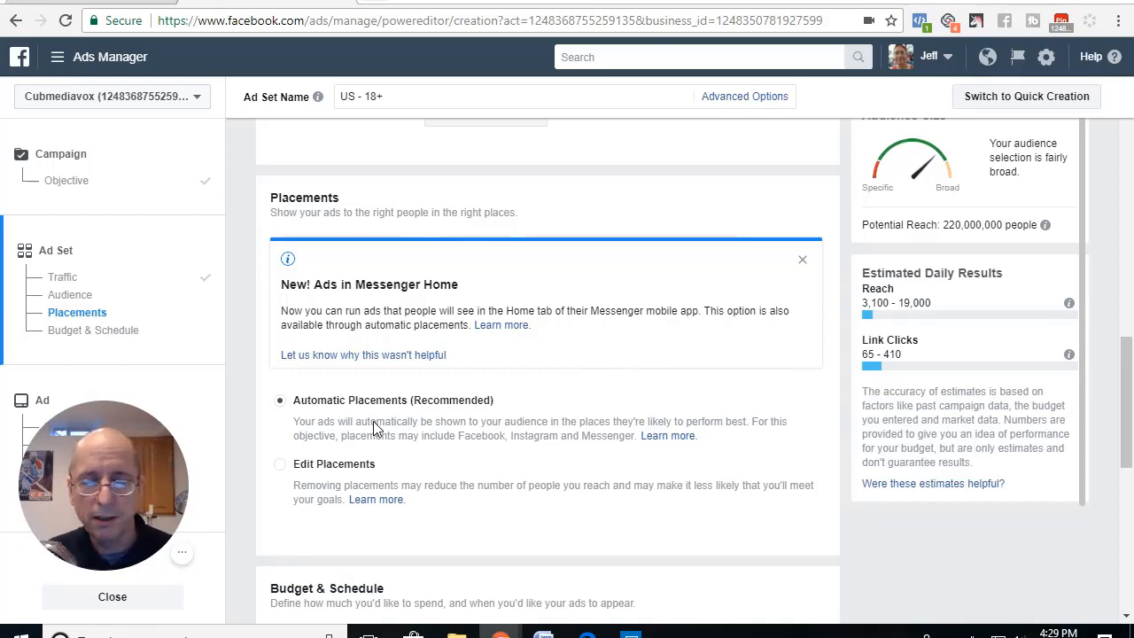
scroll(374, 429, "down", 3)
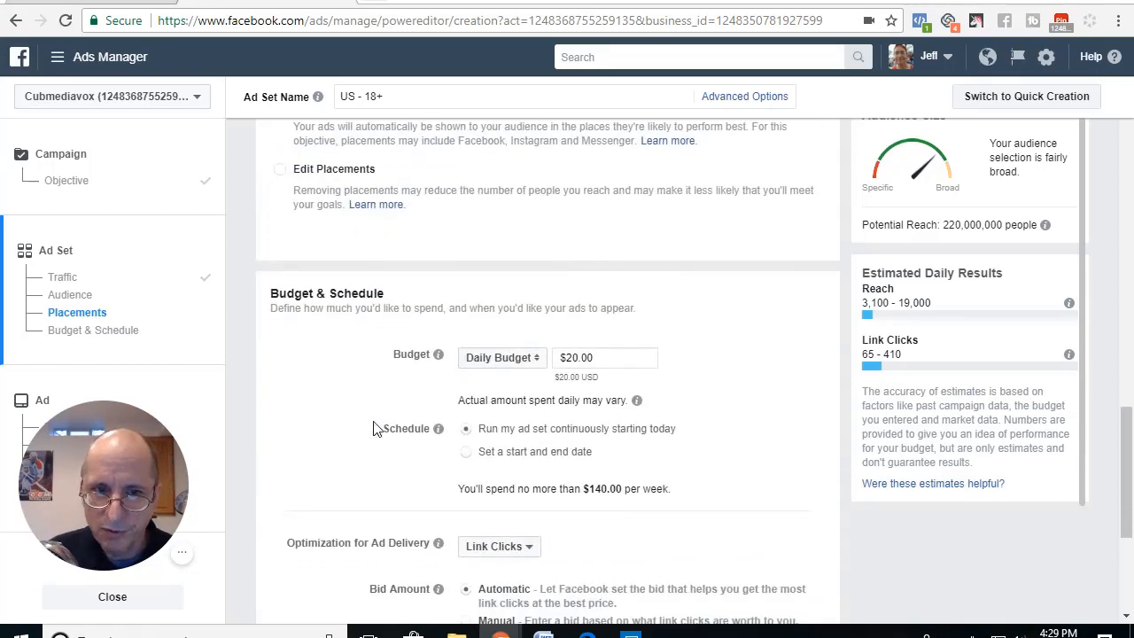
scroll(401, 398, "down", 2)
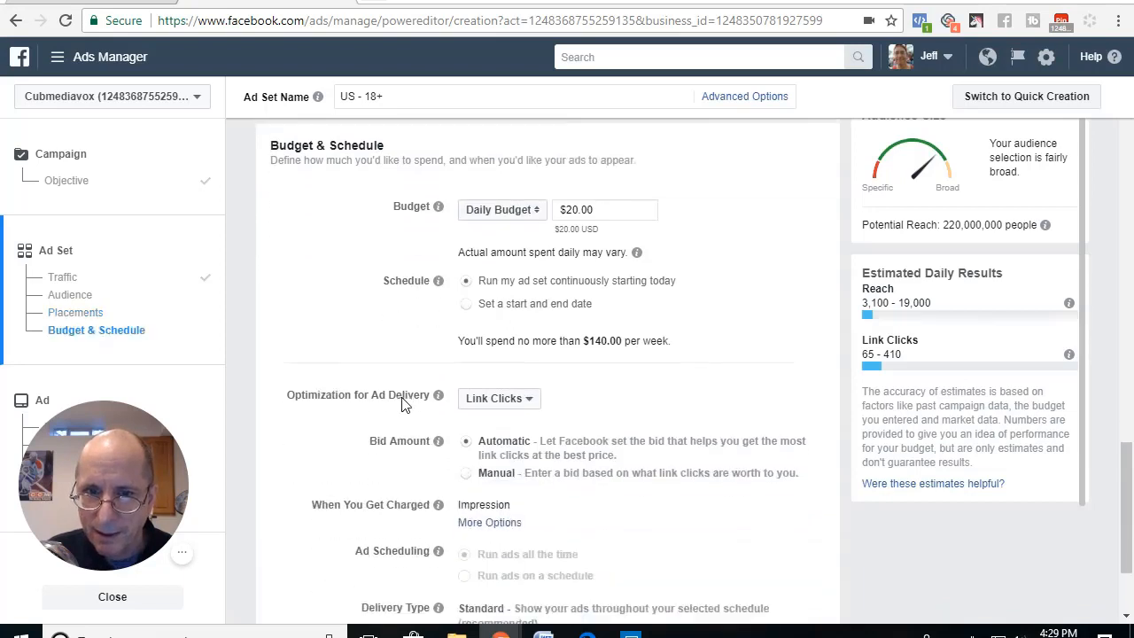
mouse_move(437, 395)
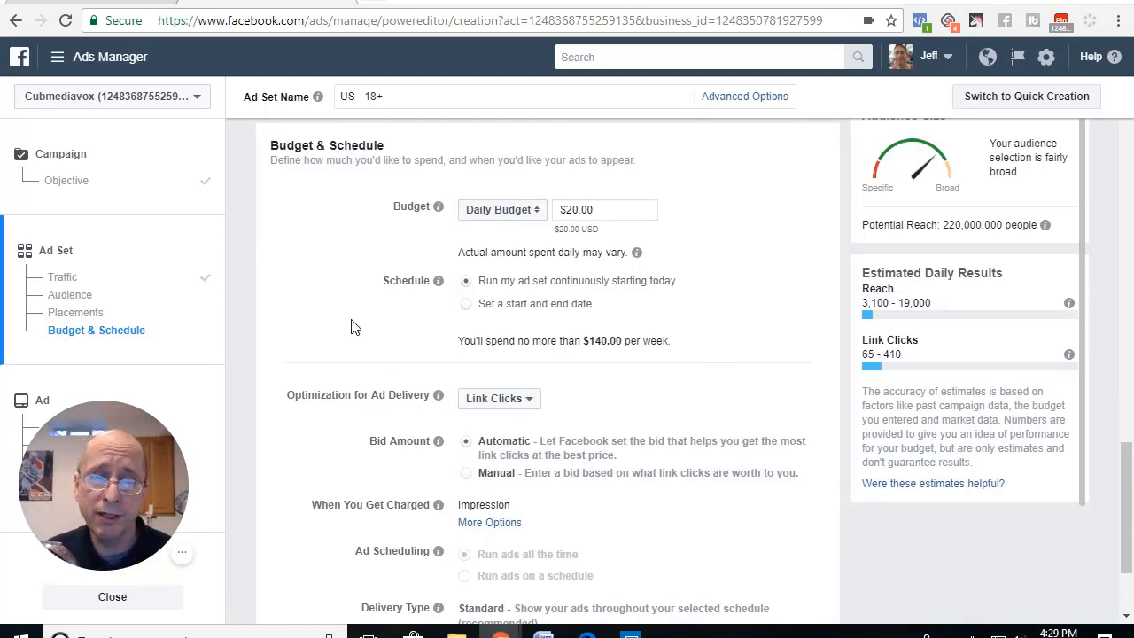
scroll(352, 326, "down", 3)
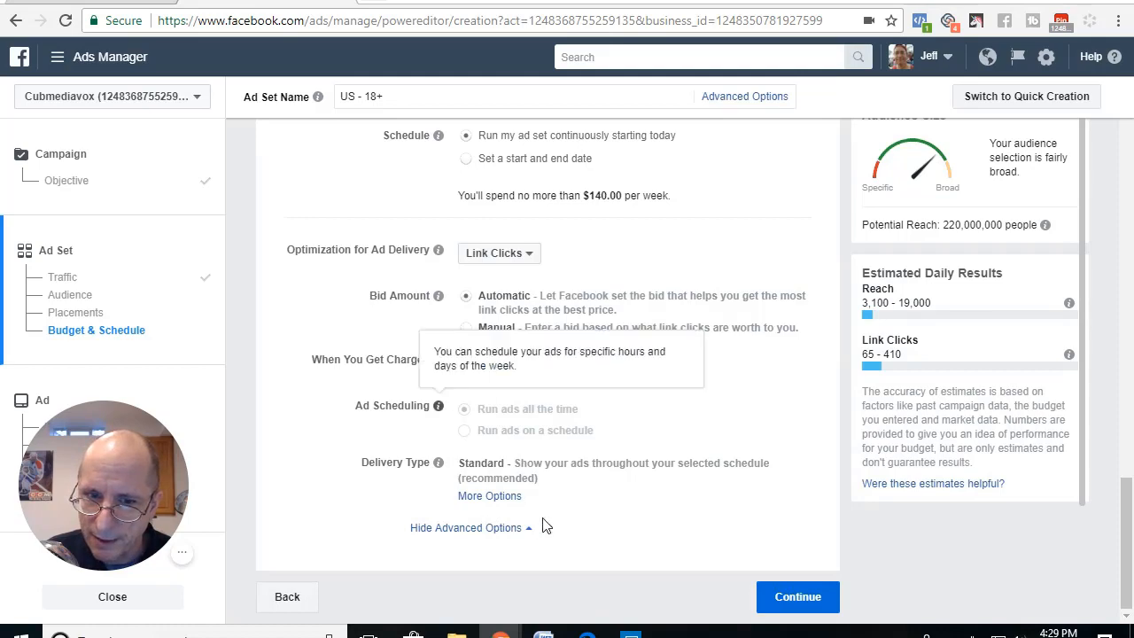
left_click(803, 606)
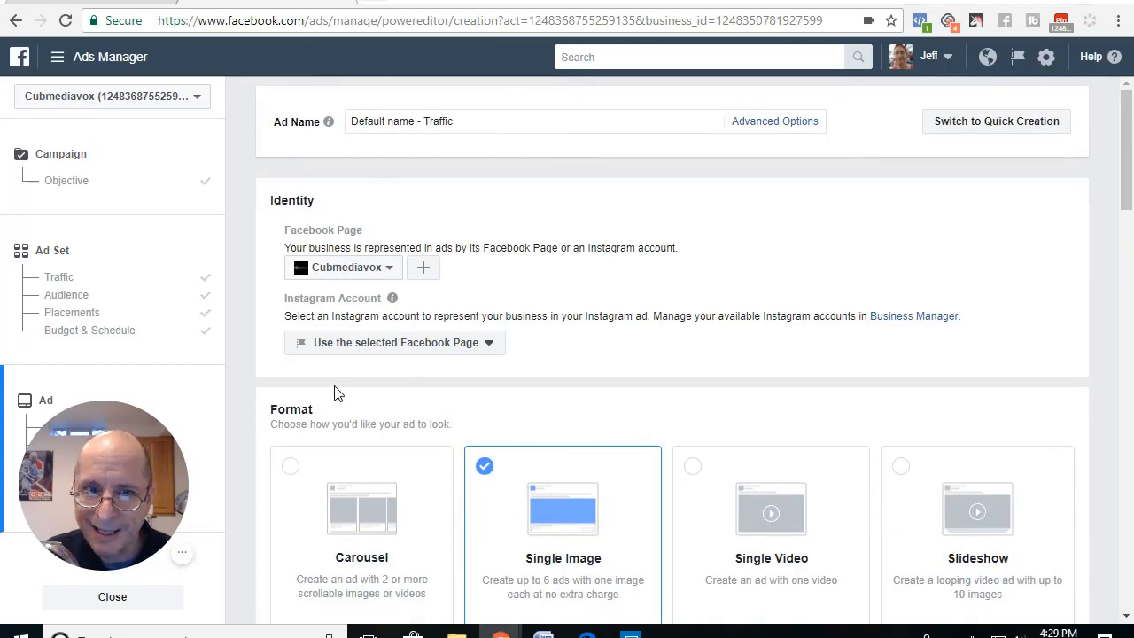
Step: Select Cubmediavox as the ad's Facebook Page and upload the handshake photo for the single-image format
left_click(387, 276)
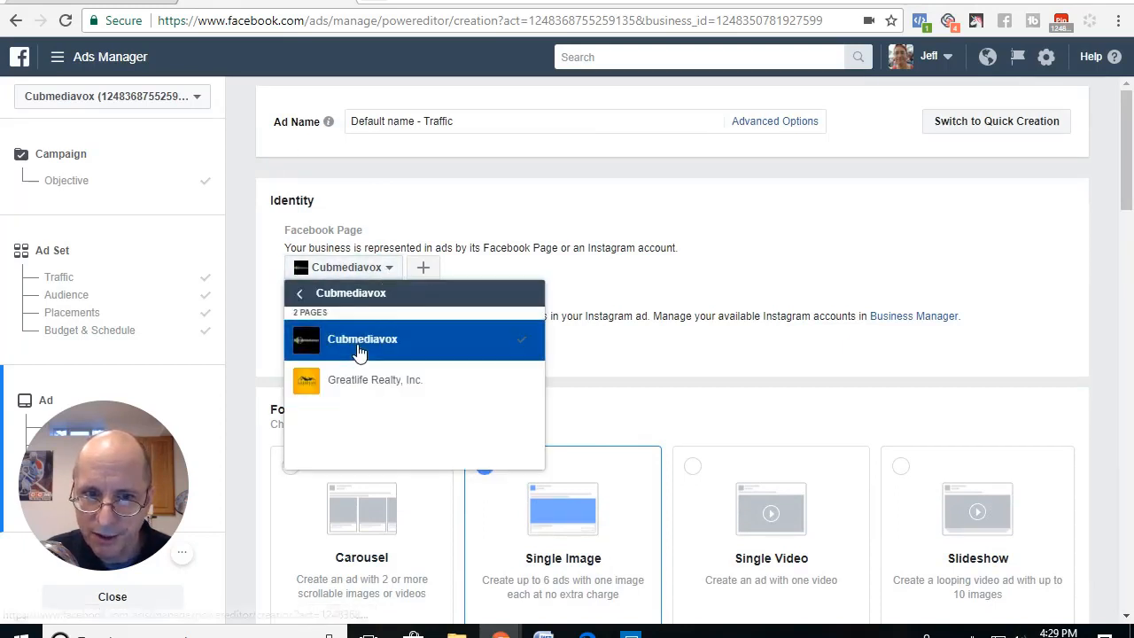
left_click(360, 344)
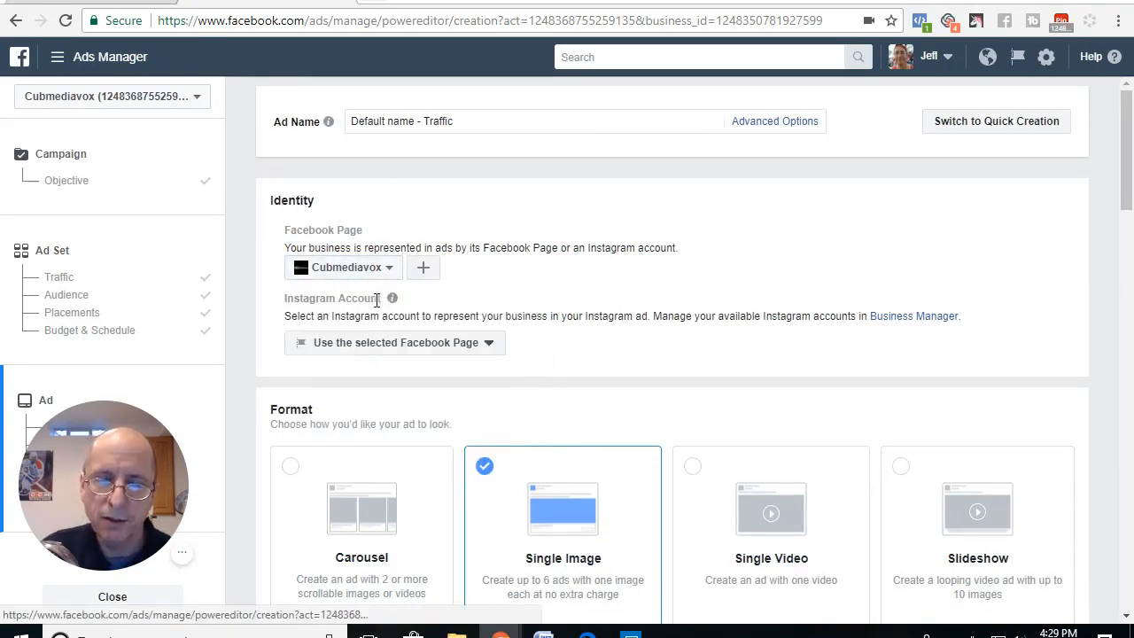
scroll(426, 376, "down", 2)
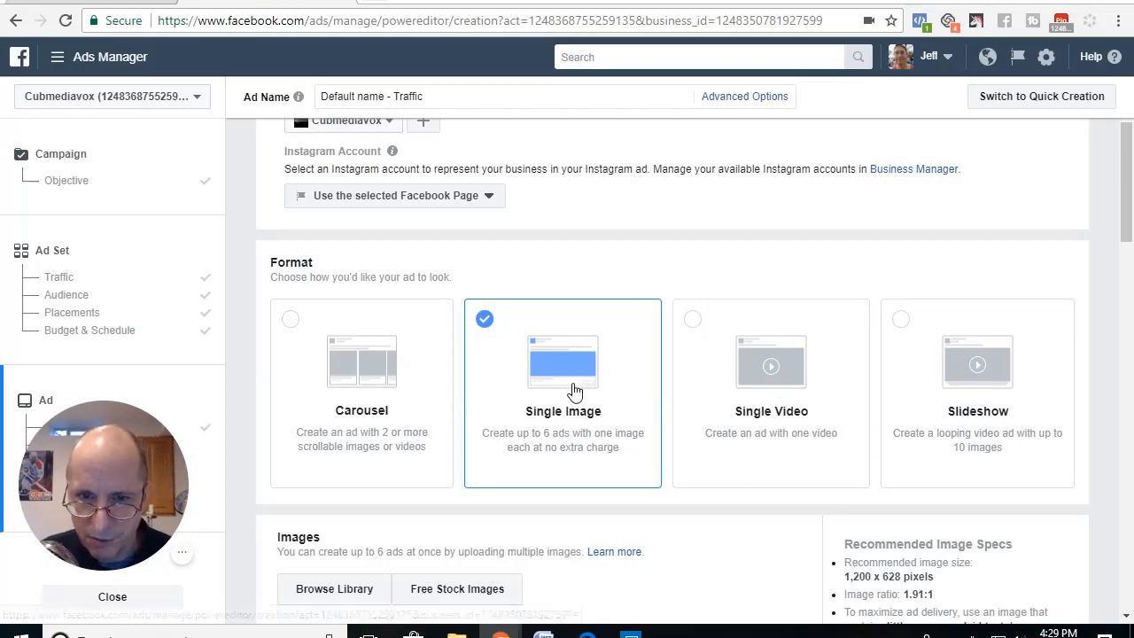
scroll(577, 387, "down", 3)
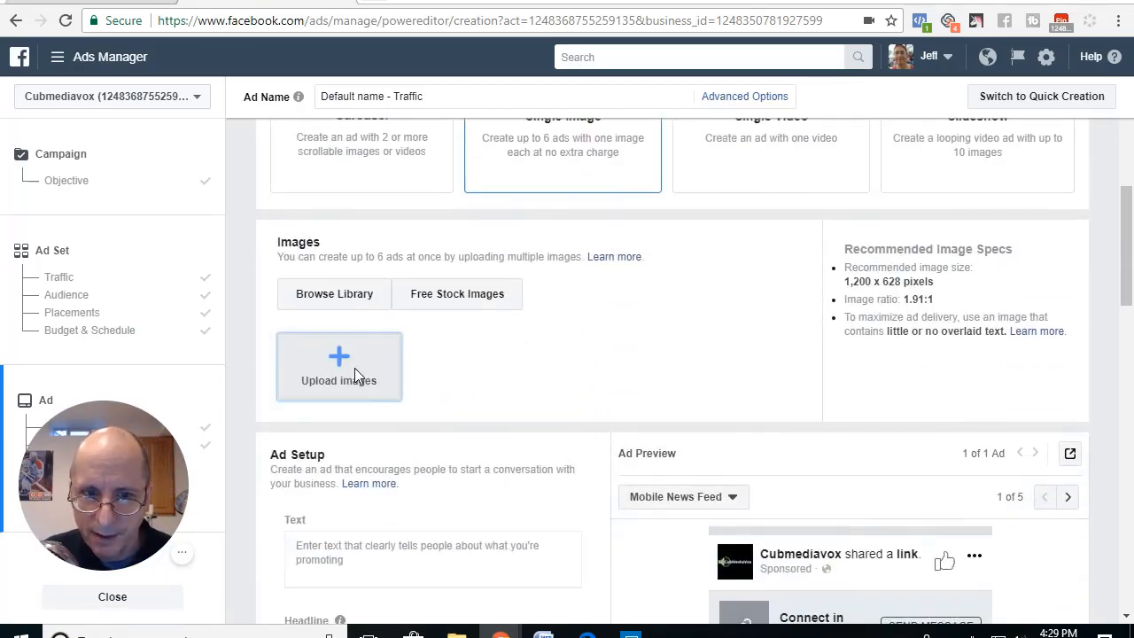
left_click(357, 370)
double_click(390, 126)
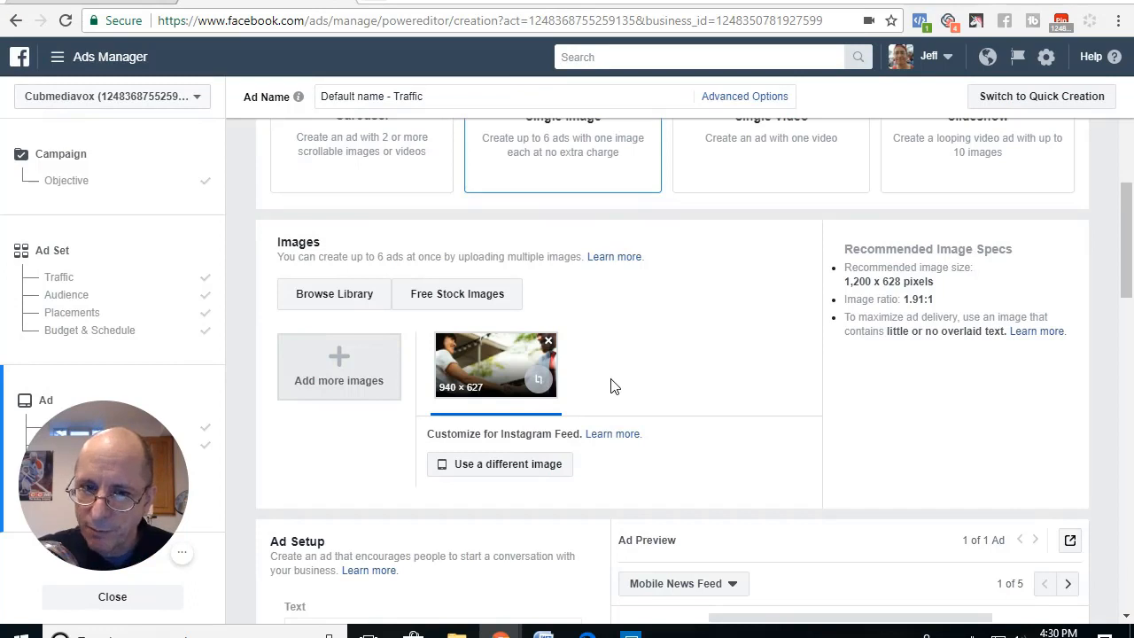
Step: Enter the ad text "Hey looking for new client? Click below to find out how."
scroll(610, 386, "down", 3)
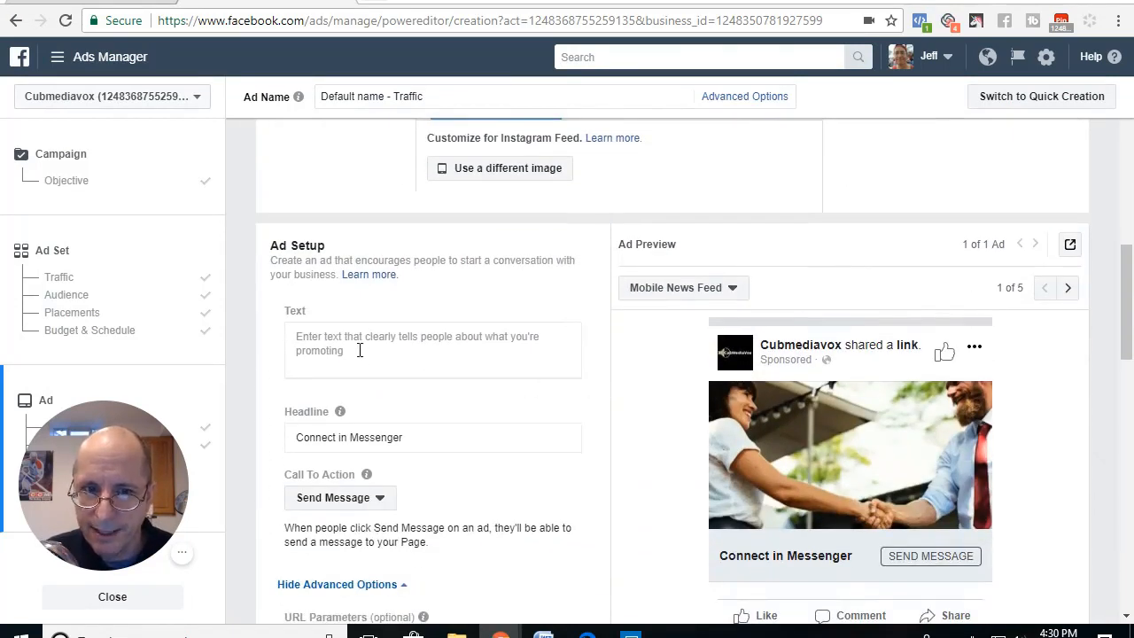
left_click(351, 338)
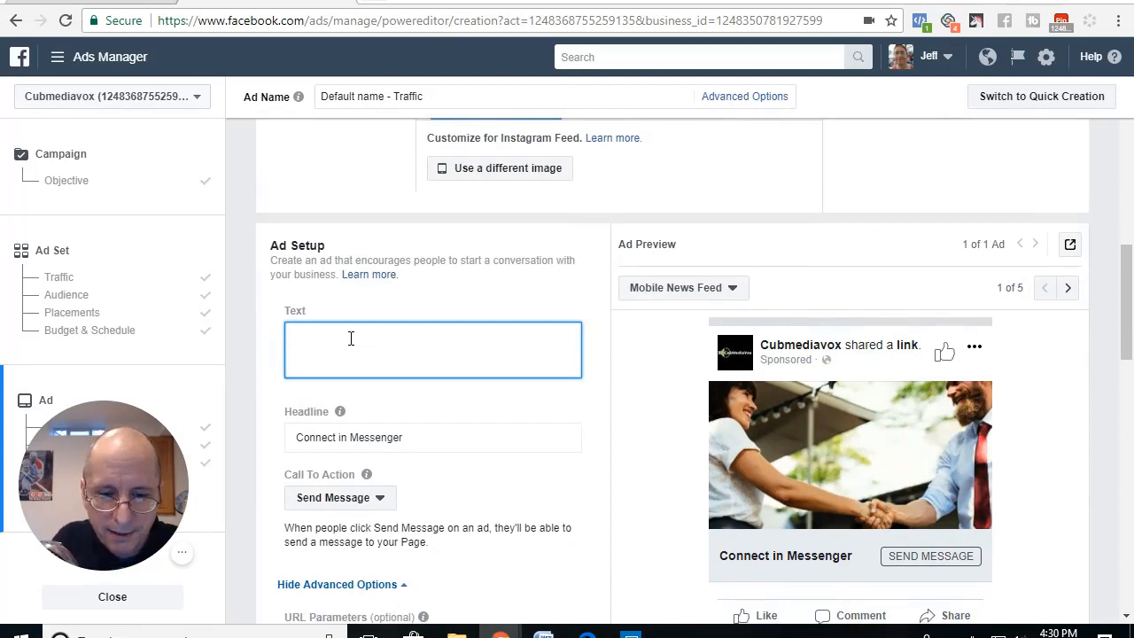
type("Hey loo")
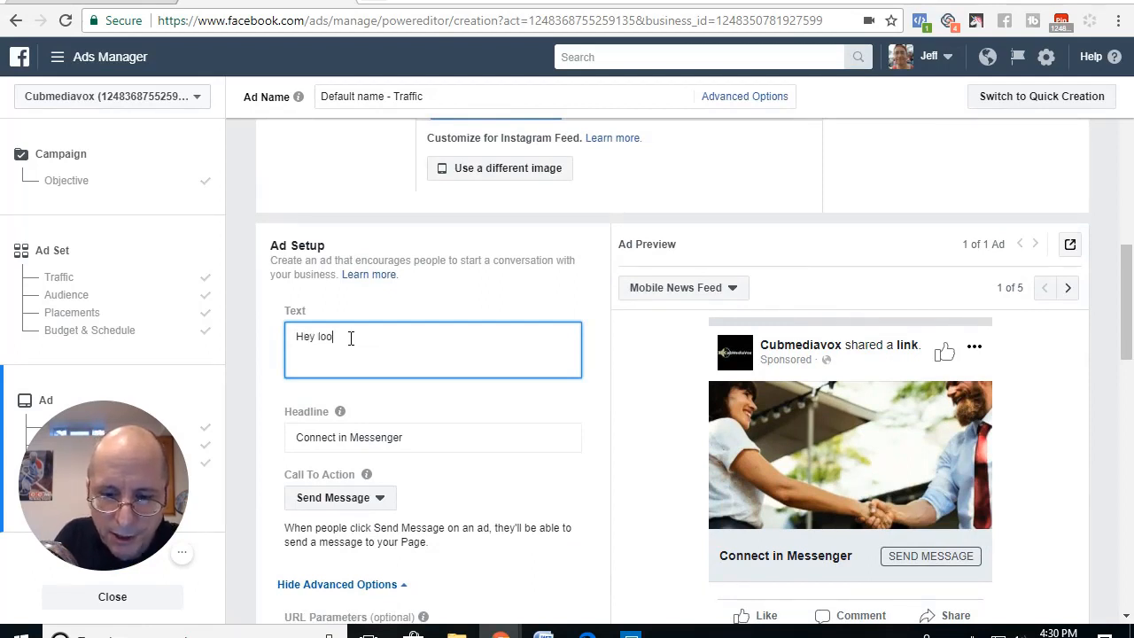
type("king for new client")
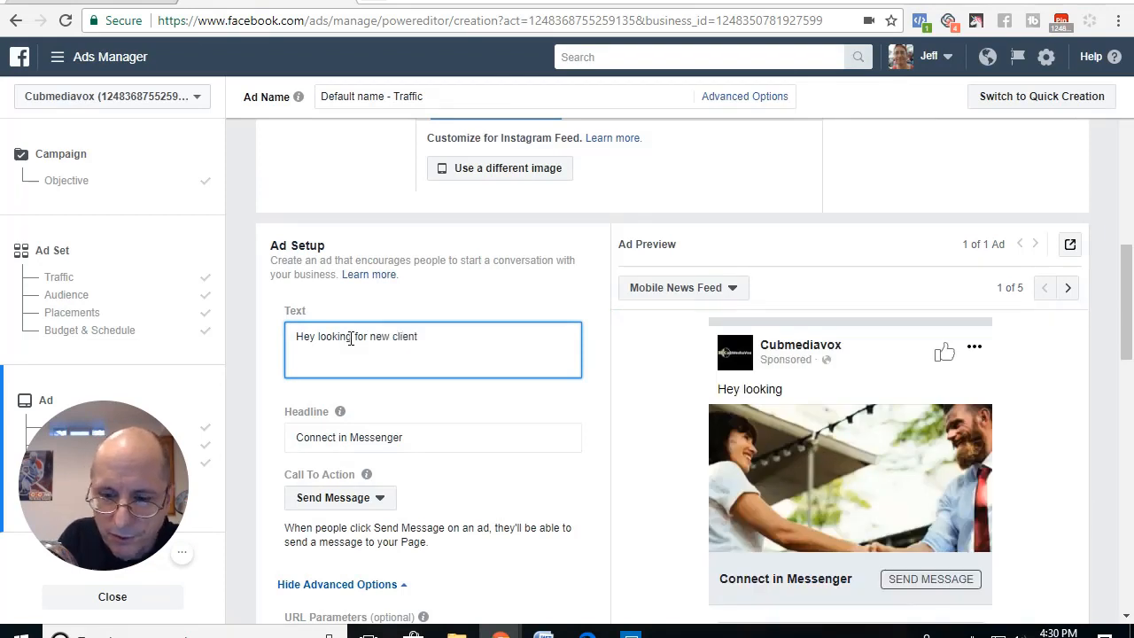
type("?  Click")
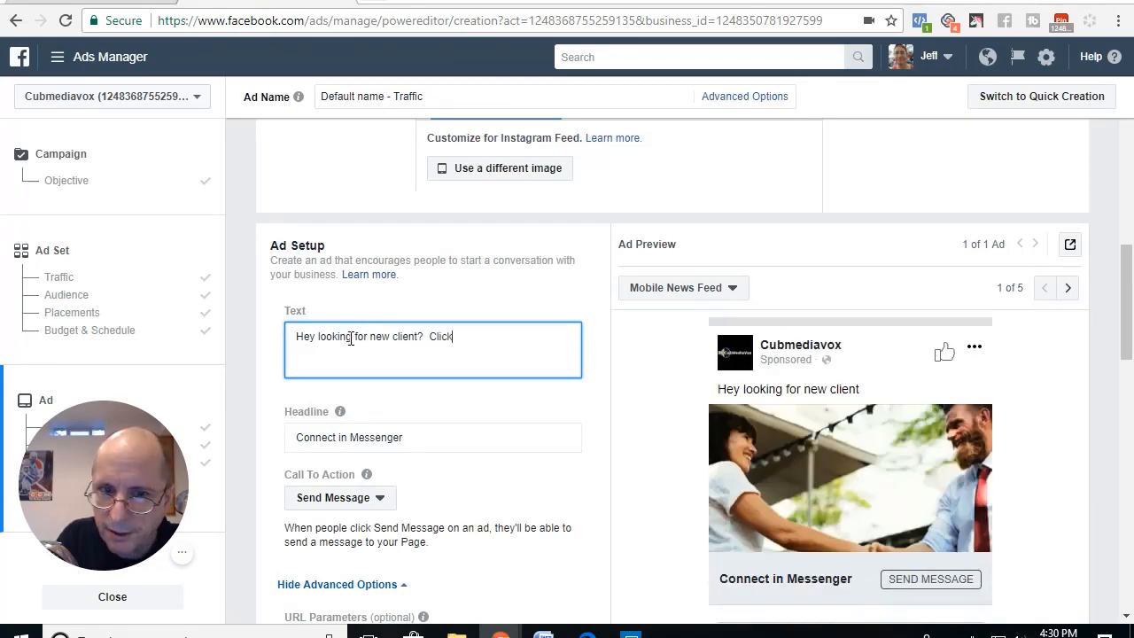
type(" below to")
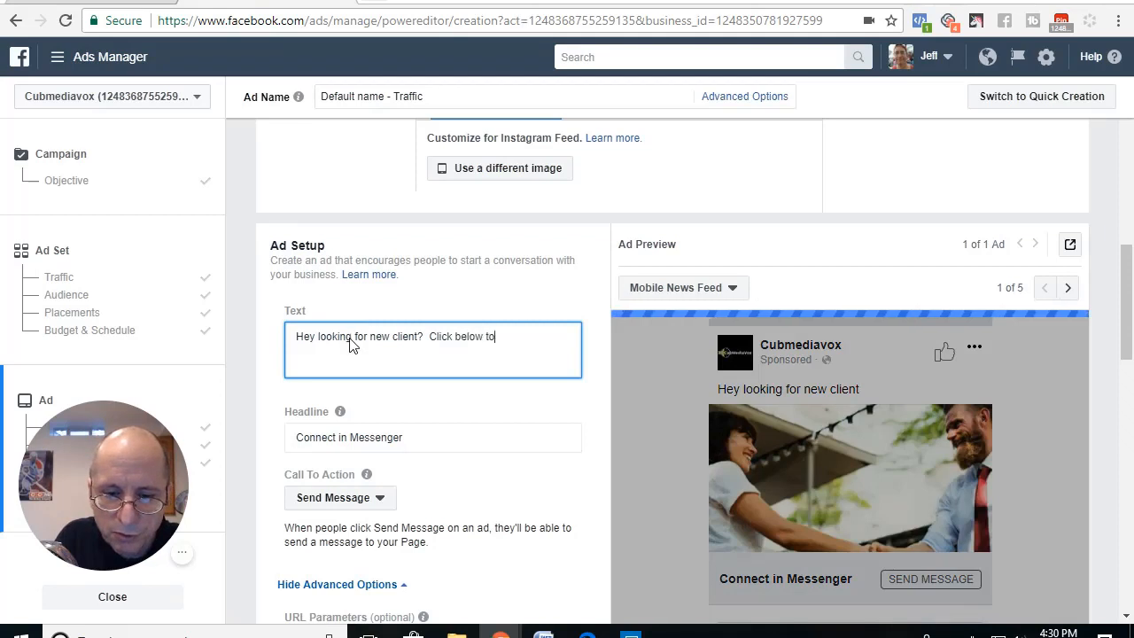
type(" find out h")
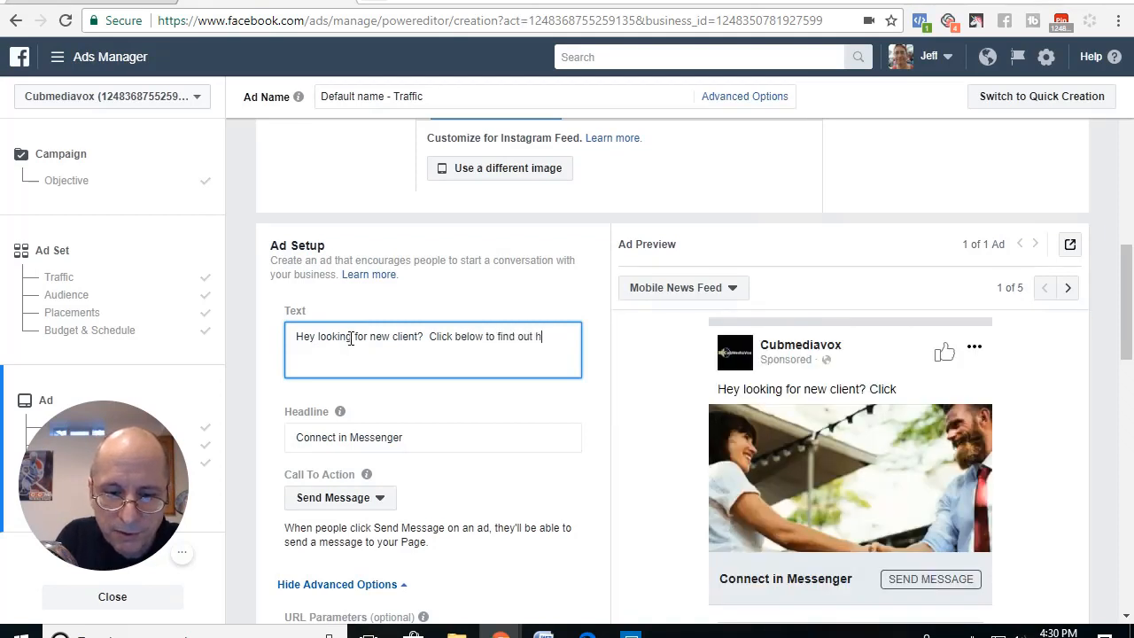
type("ow")
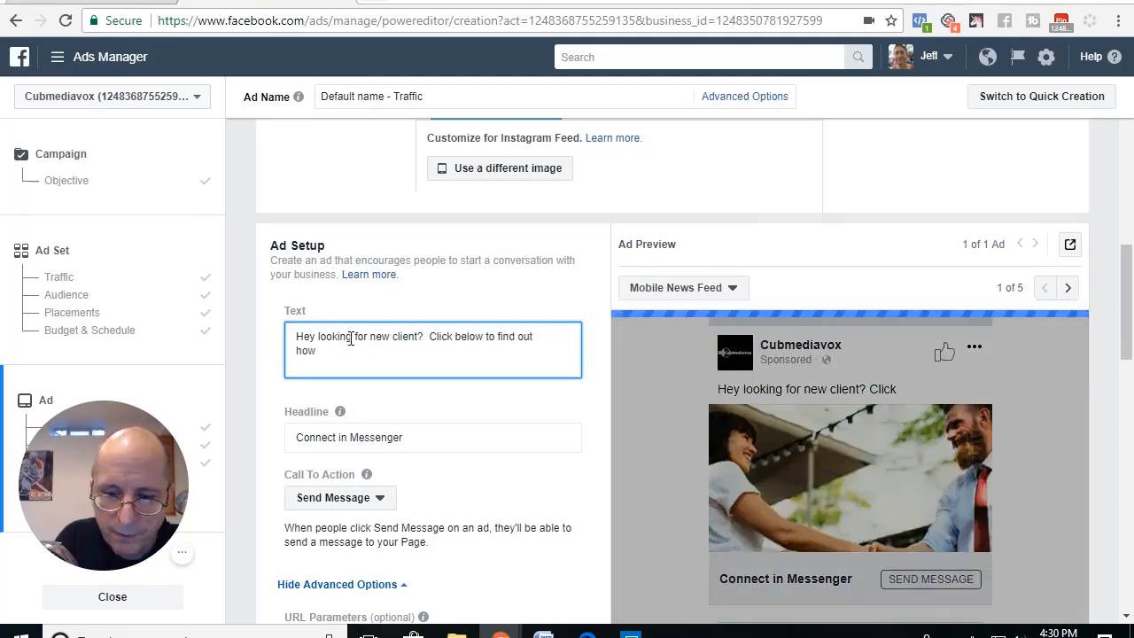
type(".")
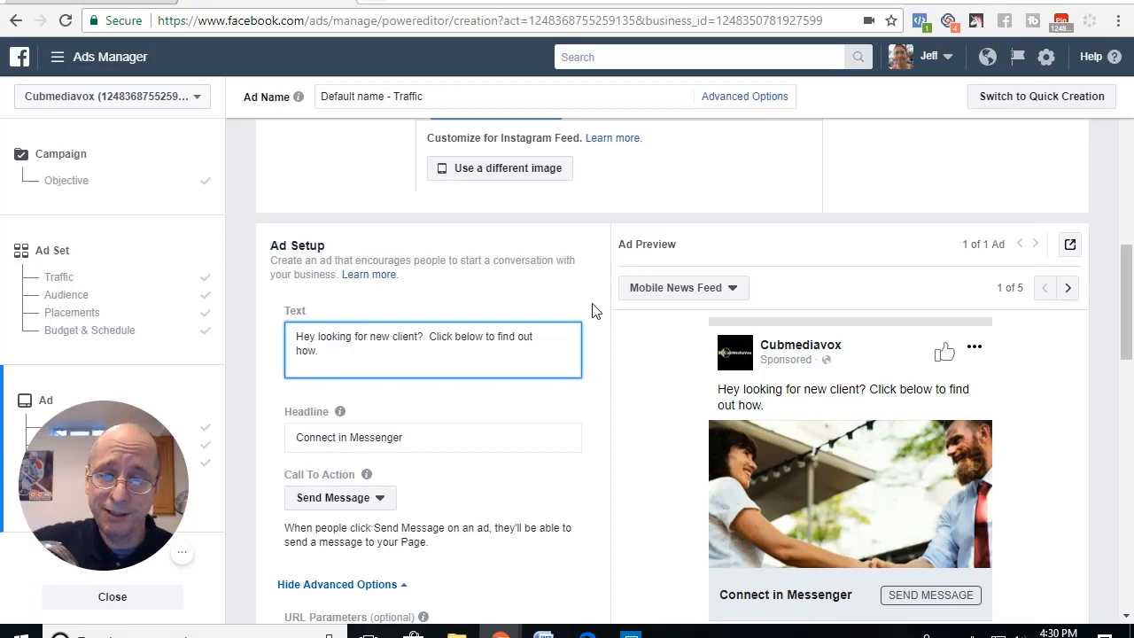
Step: Switch the ad's Message Setup from Standard to JSON
scroll(560, 427, "down", 2)
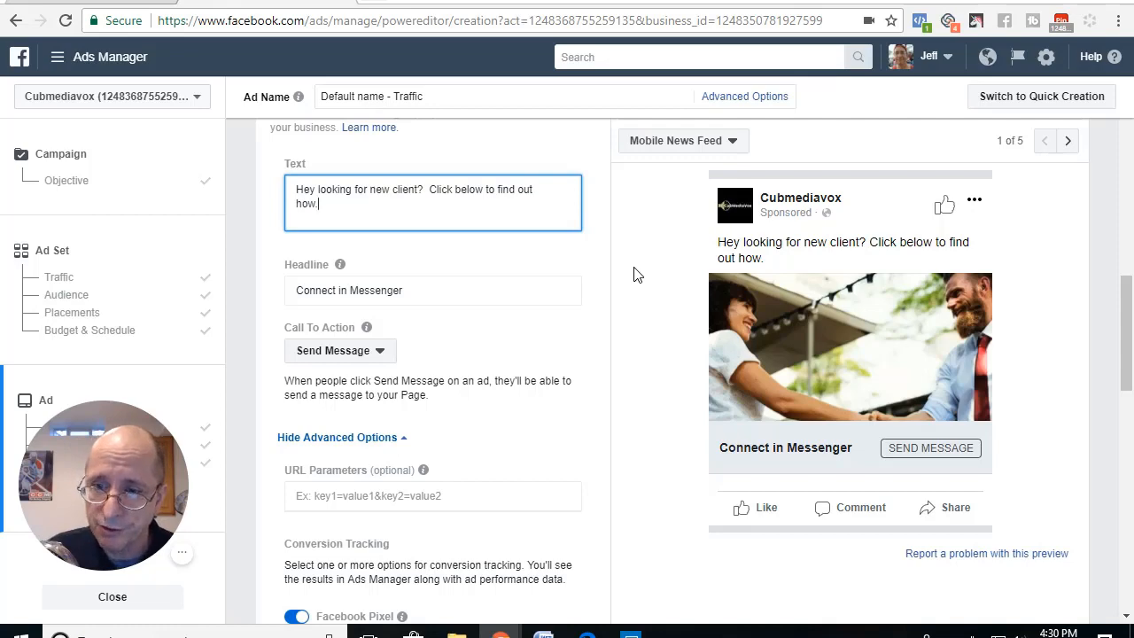
scroll(613, 375, "down", 3)
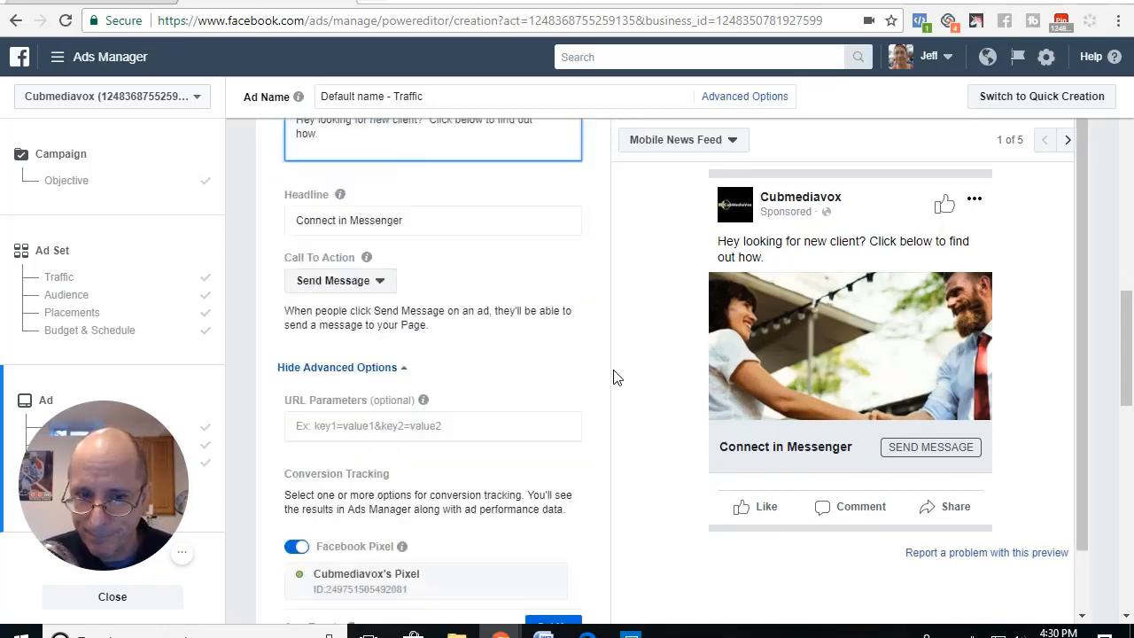
scroll(550, 381, "down", 3)
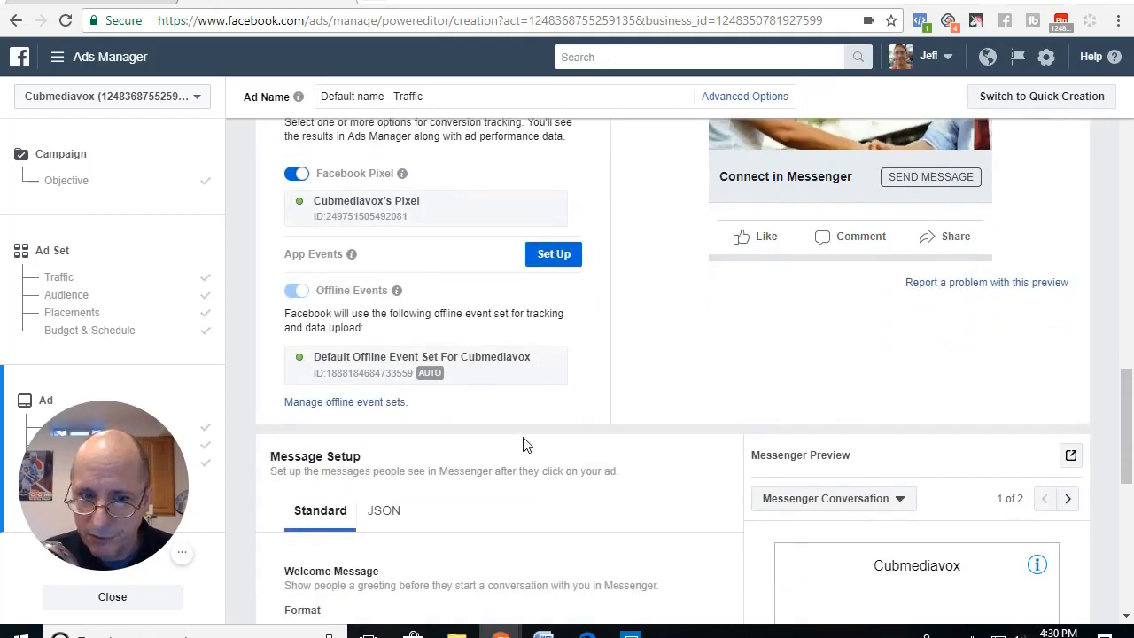
scroll(527, 445, "down", 3)
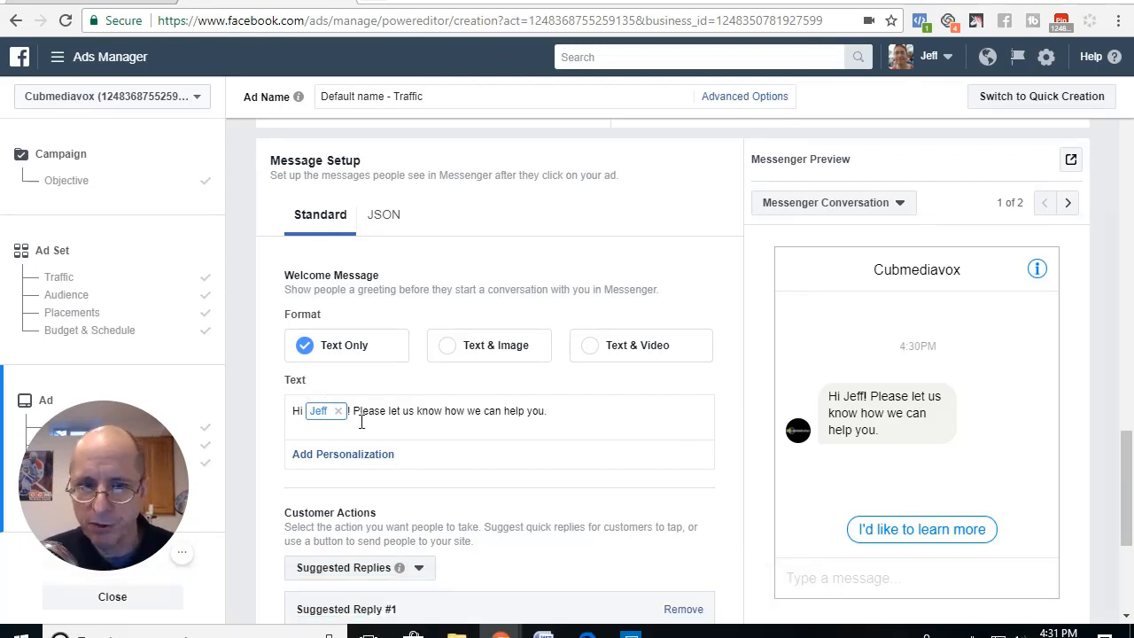
left_click(383, 218)
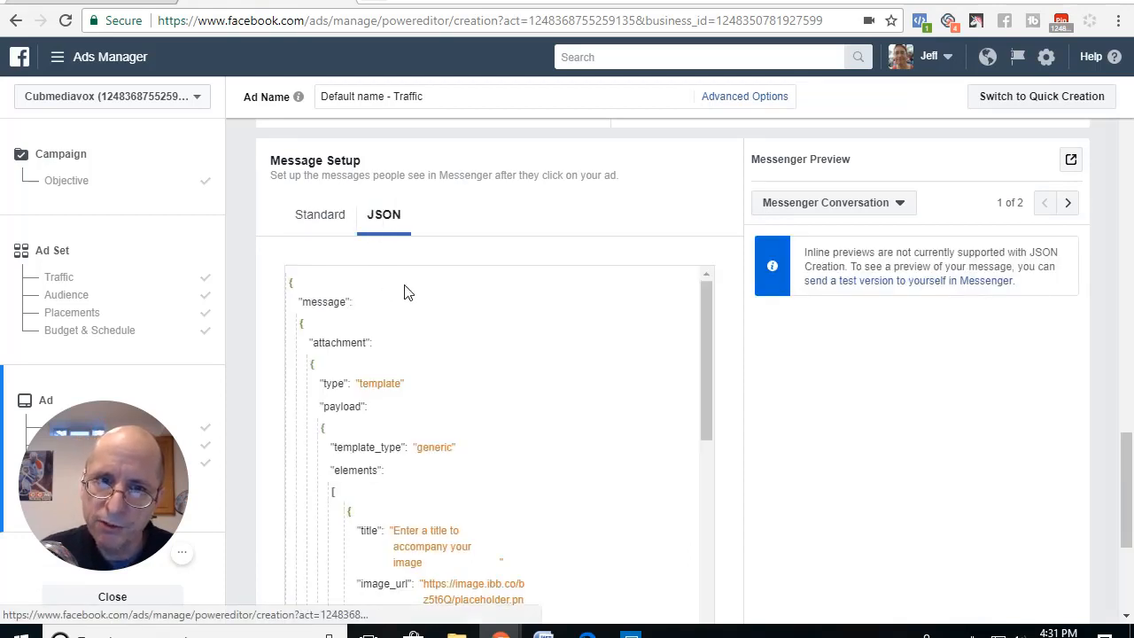
Step: Delete all of the placeholder JSON code from the message setup editor
scroll(593, 440, "down", 8)
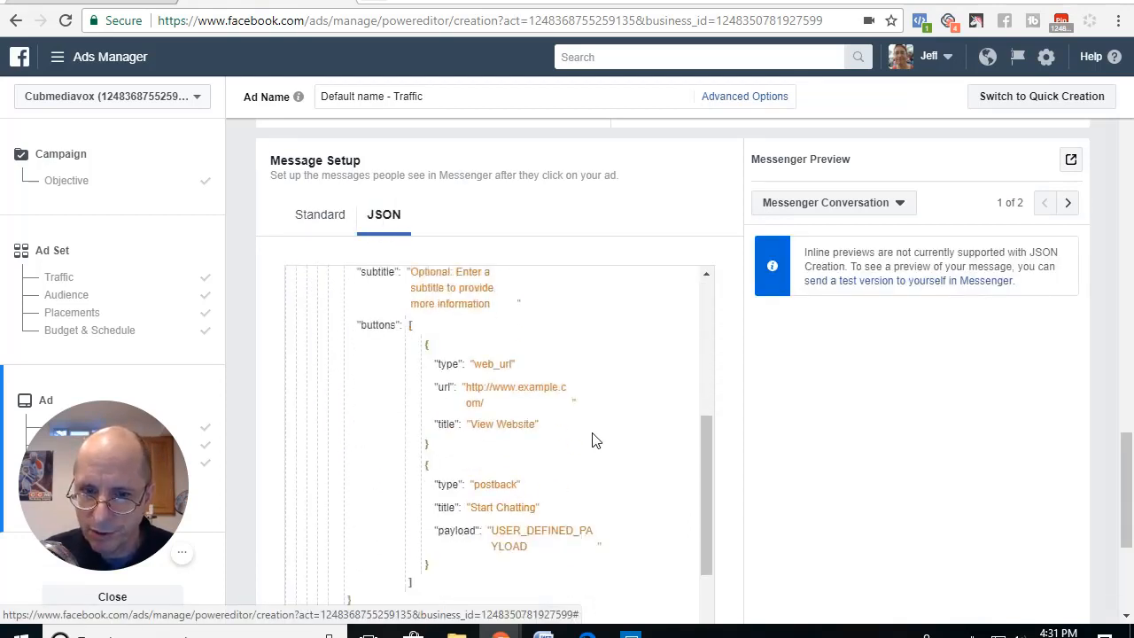
scroll(593, 440, "down", 3)
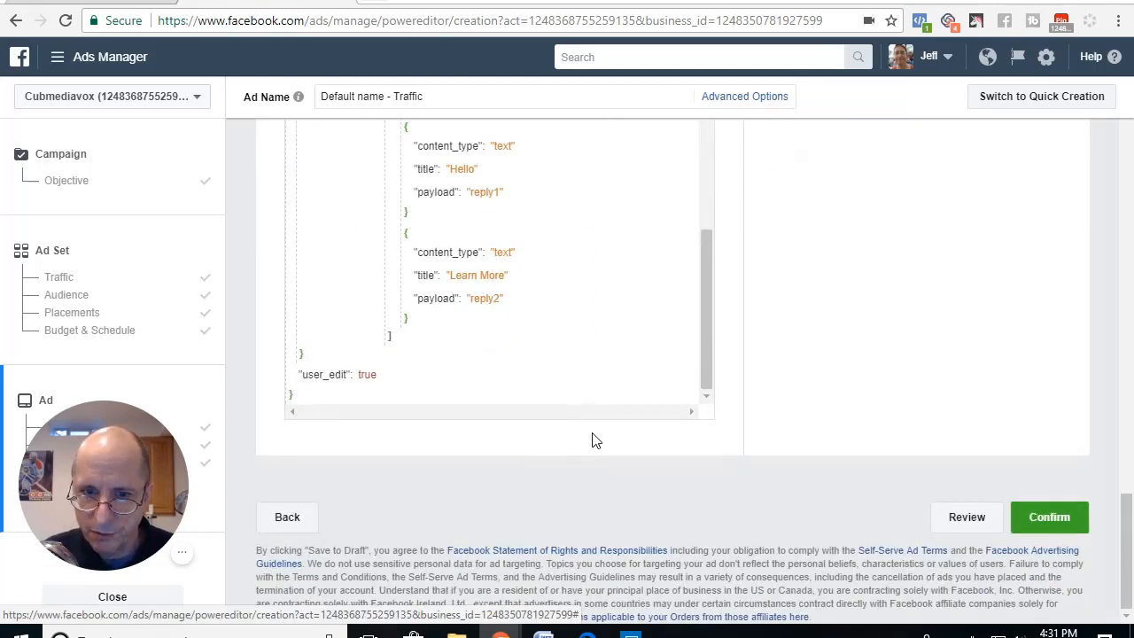
left_click(307, 396)
scroll(346, 359, "up", 2)
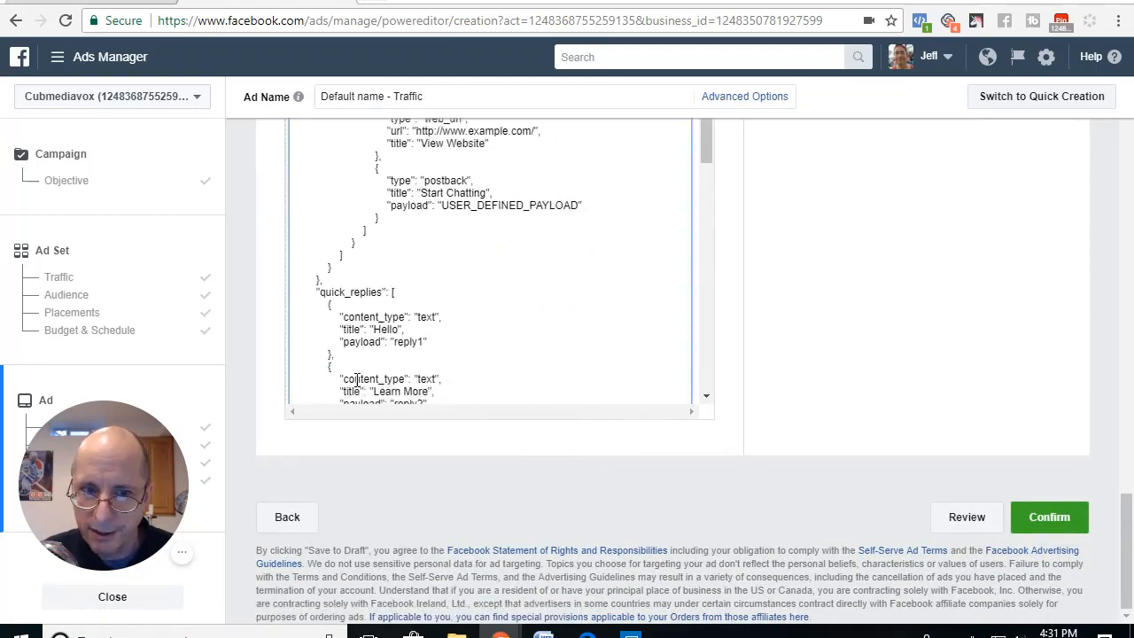
left_click_drag(335, 344, 305, 142)
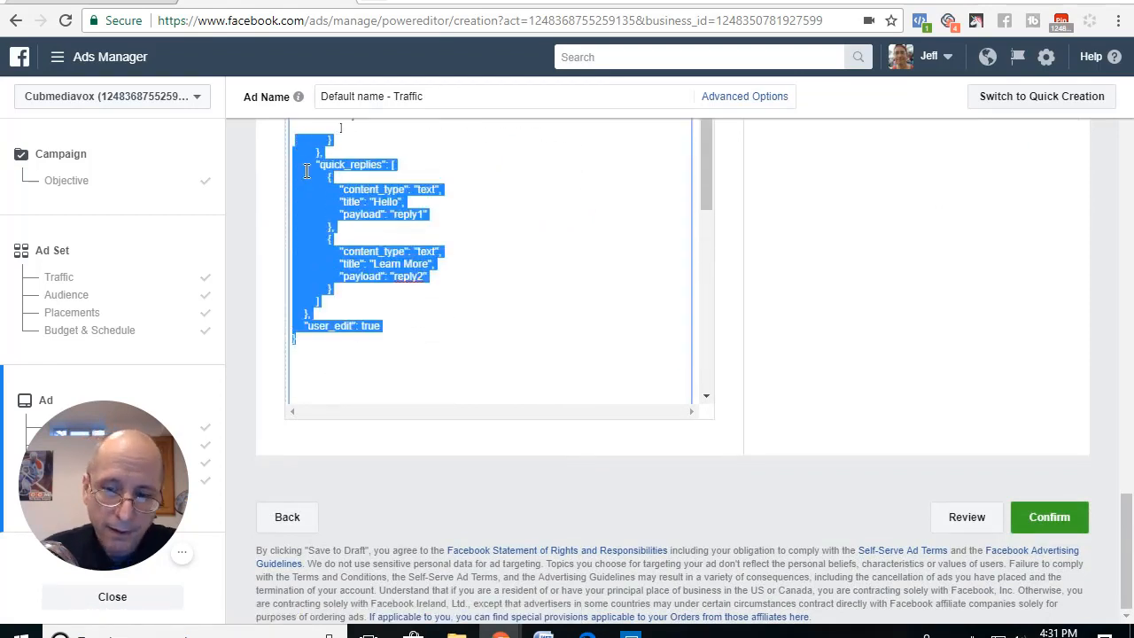
key("Delete")
scroll(367, 272, "up", 3)
left_click_drag(369, 304, 328, 131)
key("Delete")
scroll(407, 285, "up", 6)
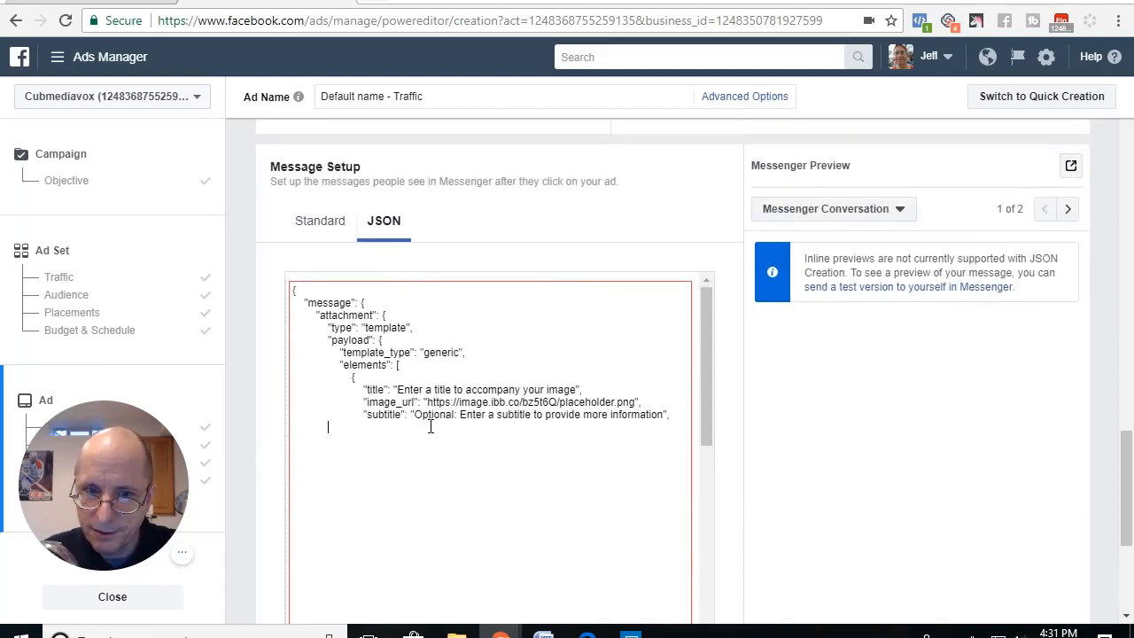
left_click_drag(431, 424, 287, 287)
key("Delete")
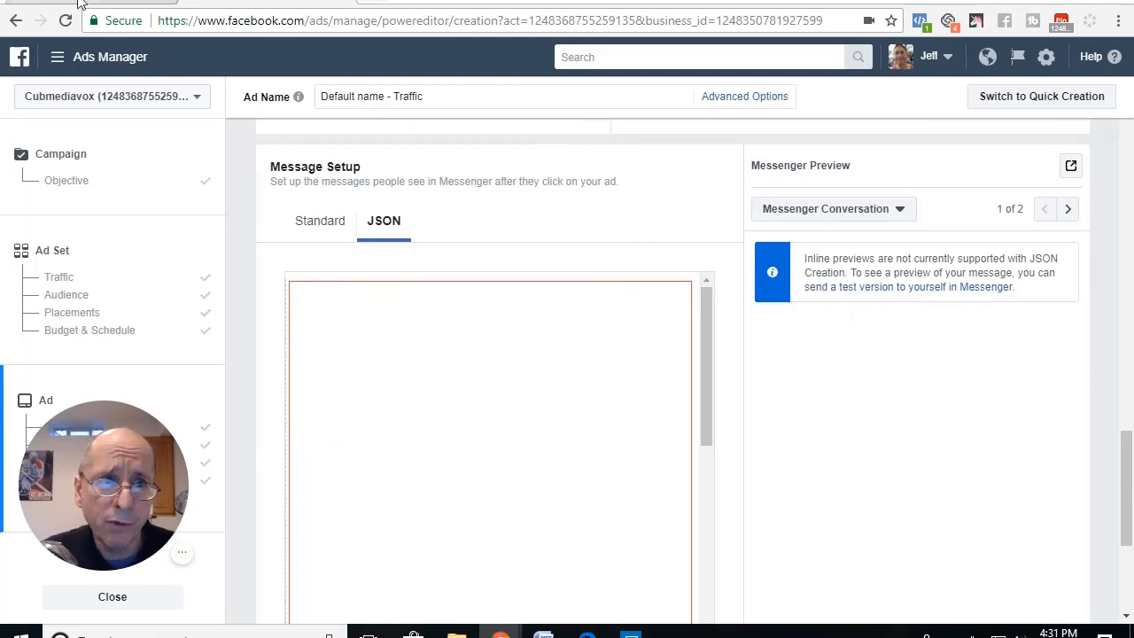
Step: Switch to ManyChat, open the setup of the Test JSON growth tool and copy its Facebook Ads JSON code to the clipboard
left_click(107, 3)
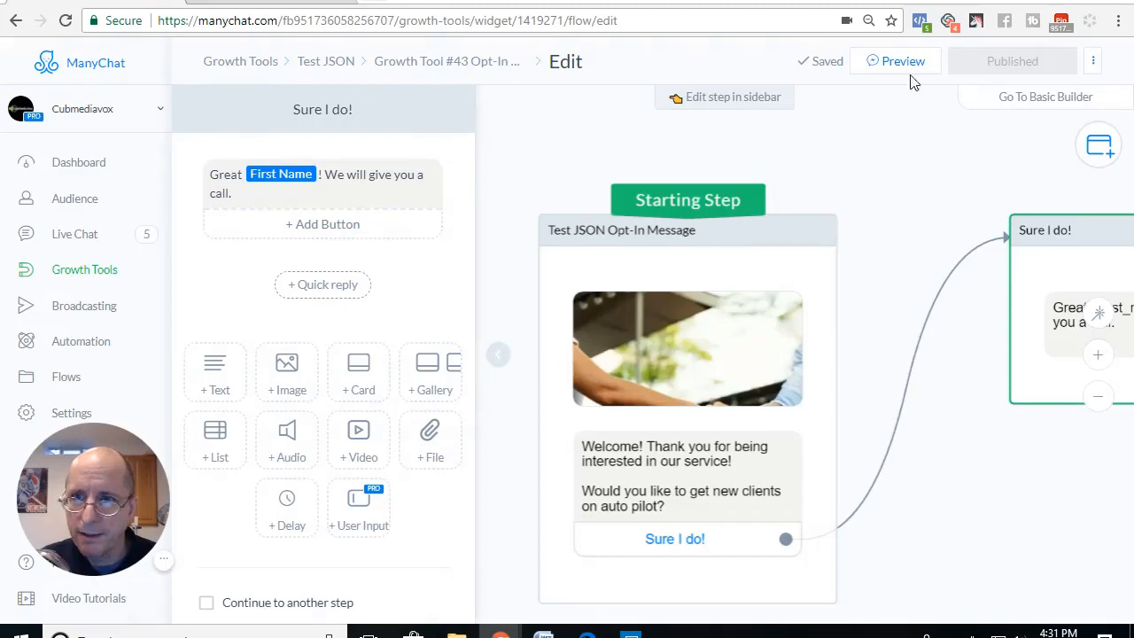
left_click(328, 64)
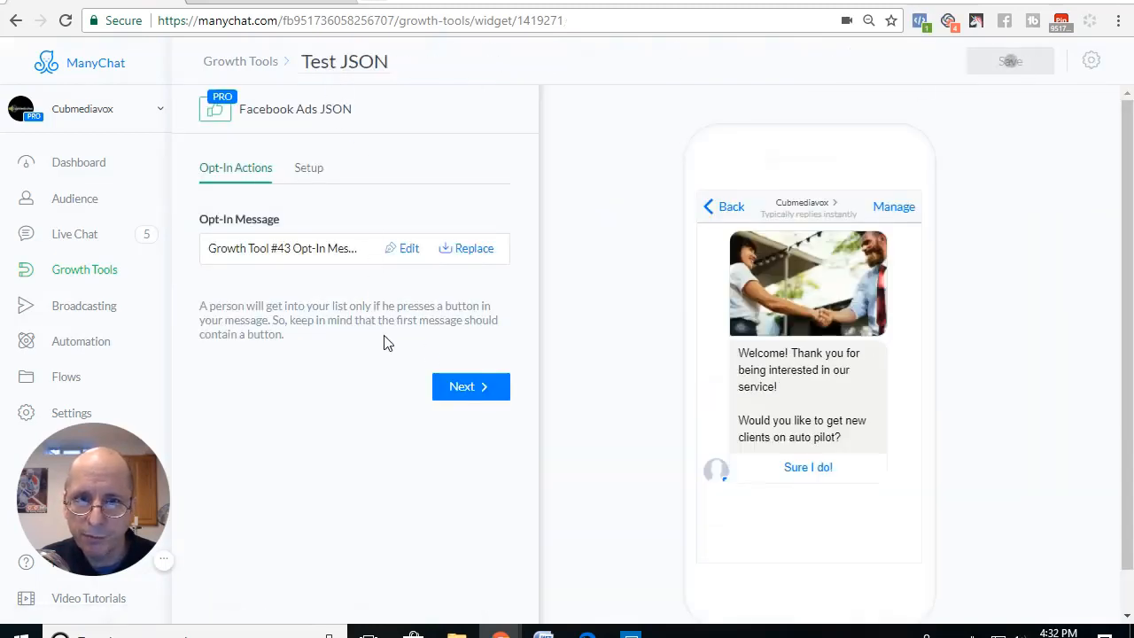
left_click(472, 388)
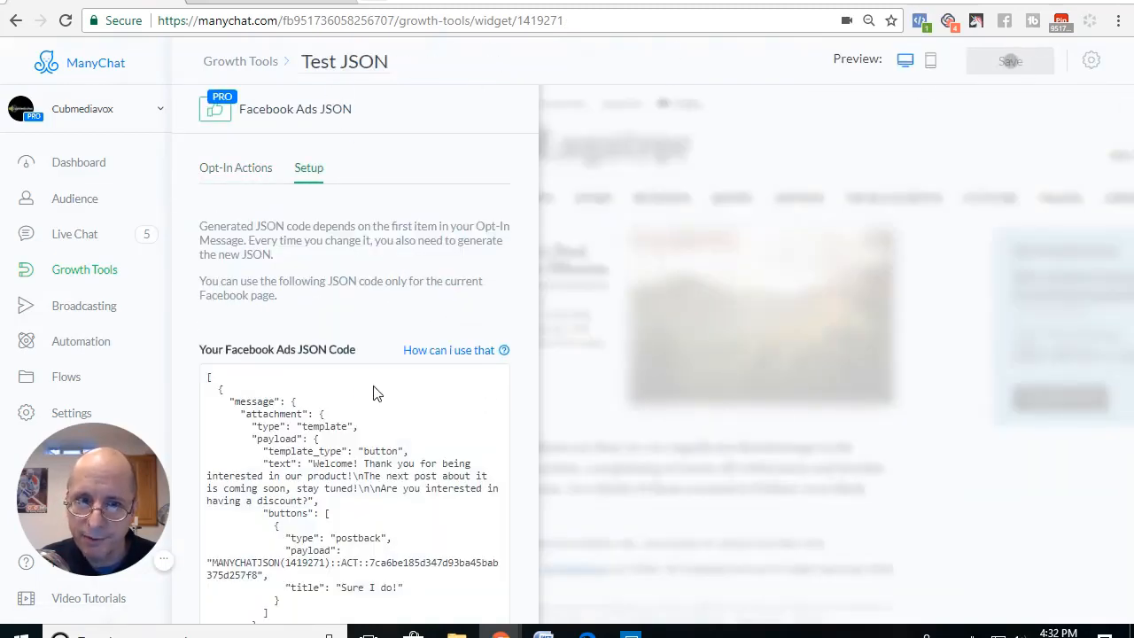
scroll(362, 386, "down", 2)
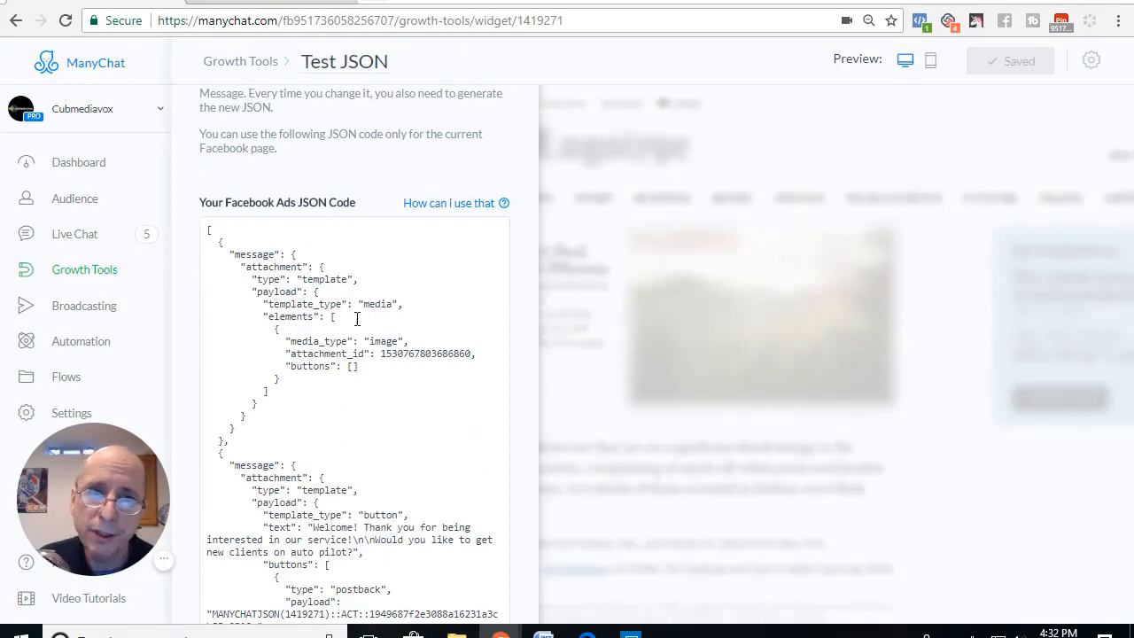
scroll(373, 388, "down", 3)
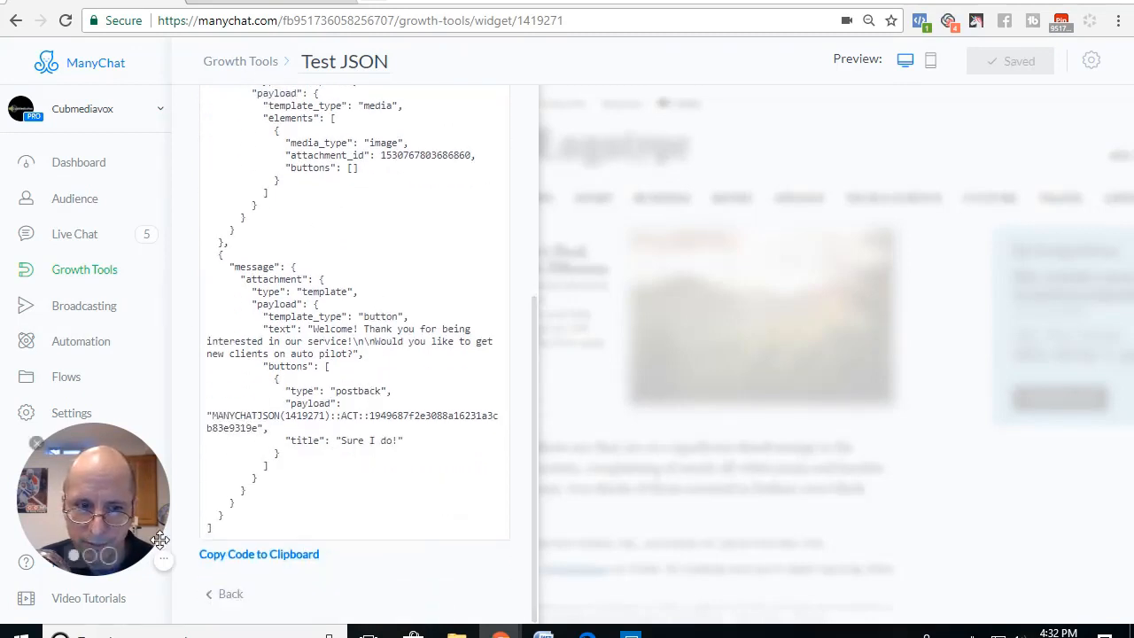
left_click(254, 558)
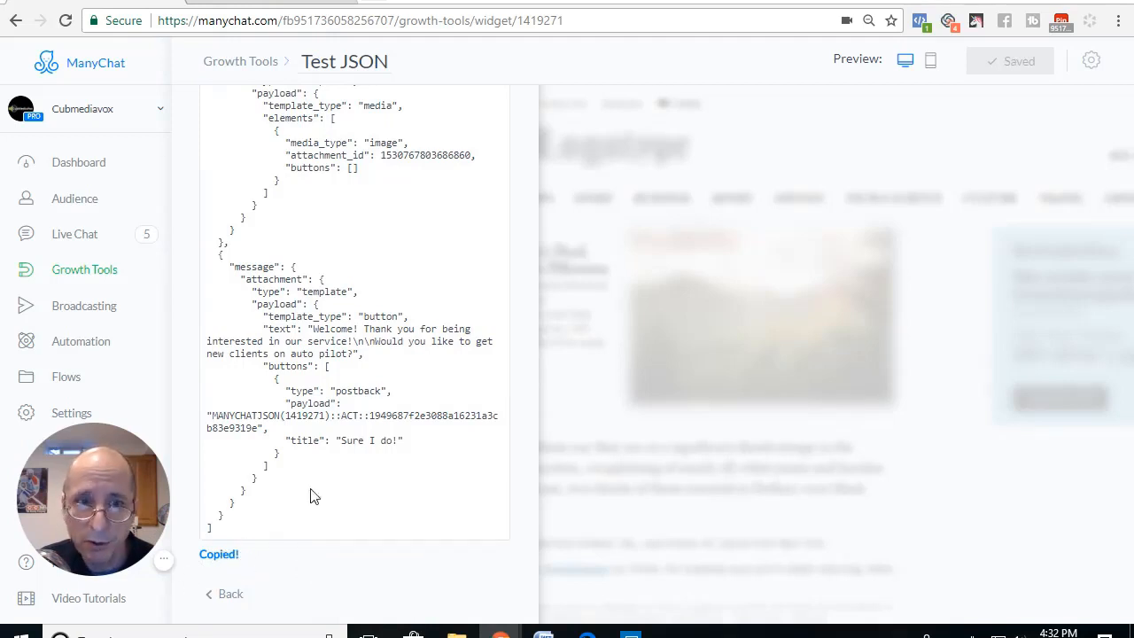
Step: Switch back to Ads Manager and paste the copied ManyChat JSON code into the ad's empty Message Setup editor
left_click(266, 3)
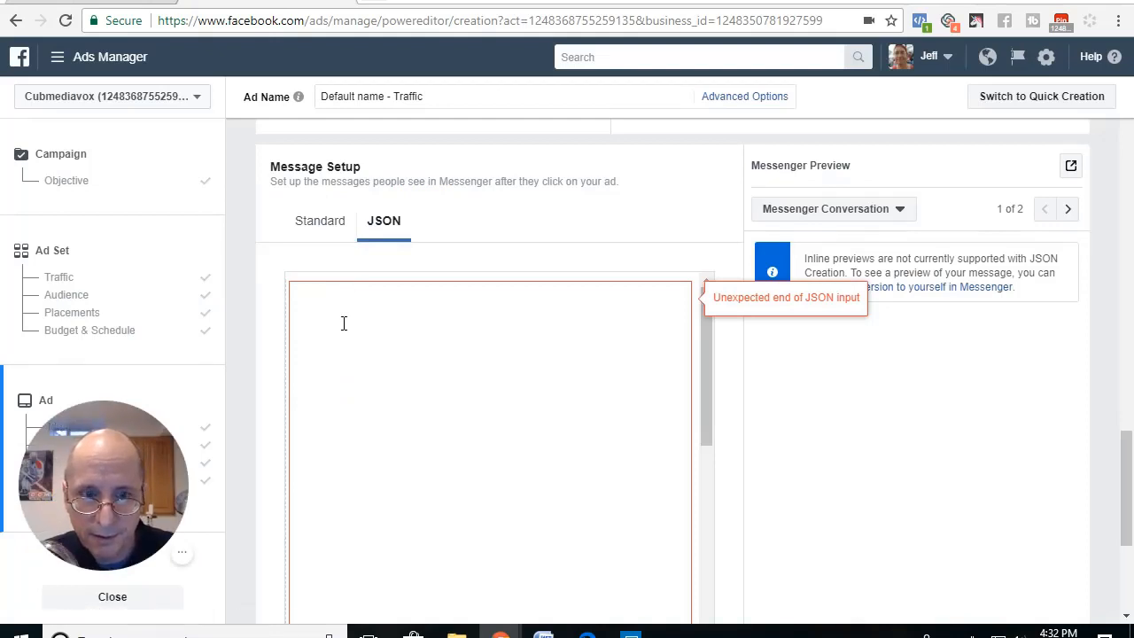
key("ctrl+v")
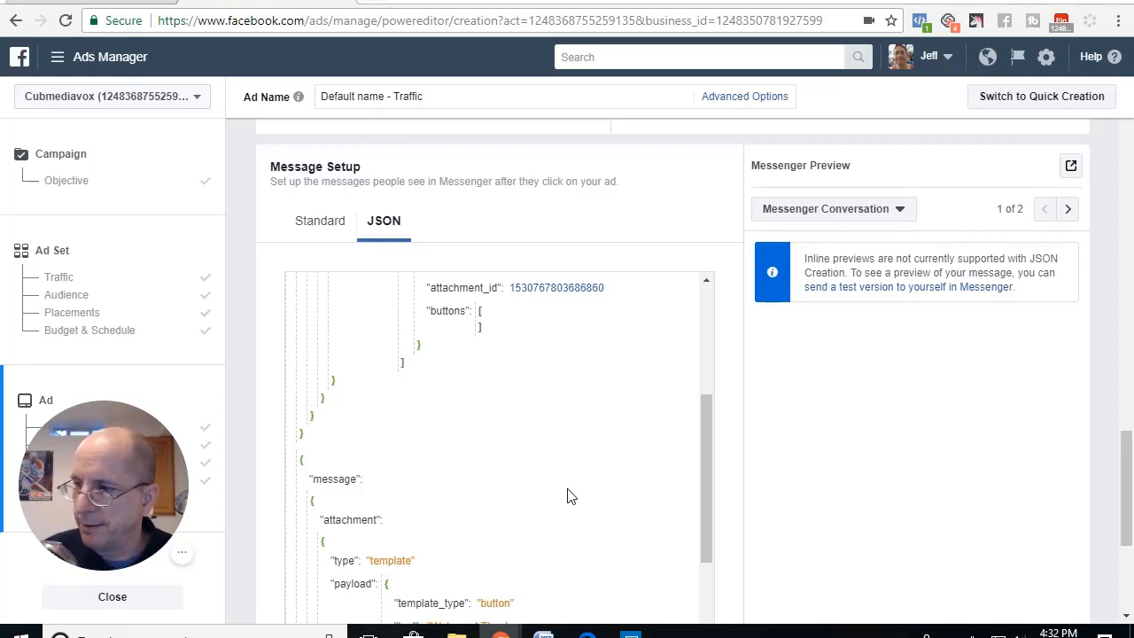
Step: Send a preview of the JSON message to Messenger and check the conversation on the mirrored phone screen in Connect
scroll(856, 405, "up", 2)
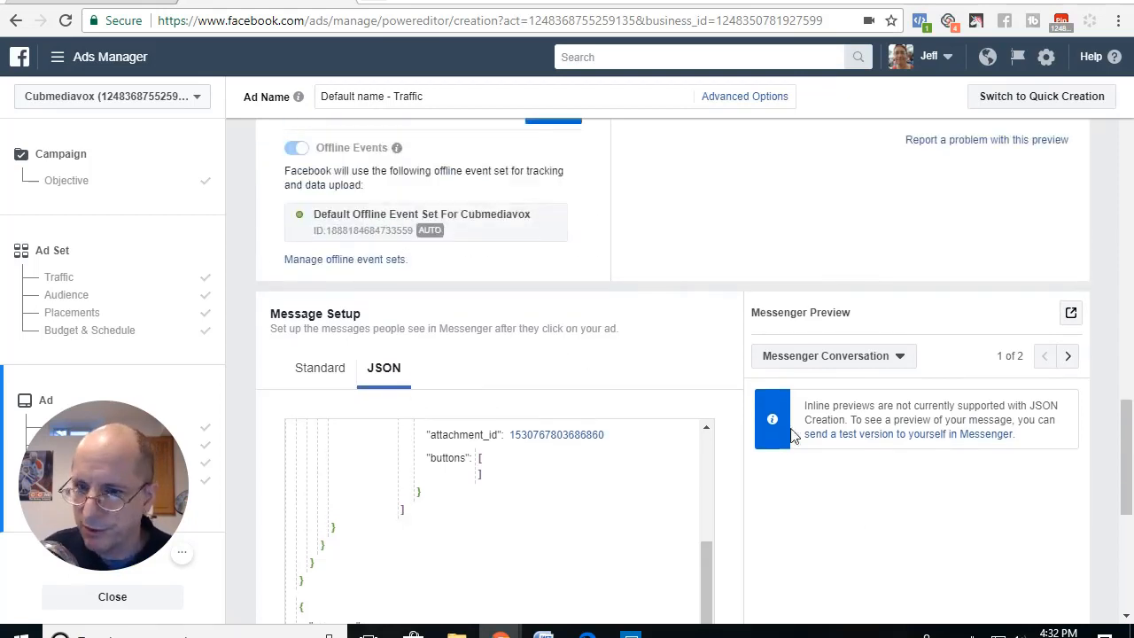
left_click(1073, 313)
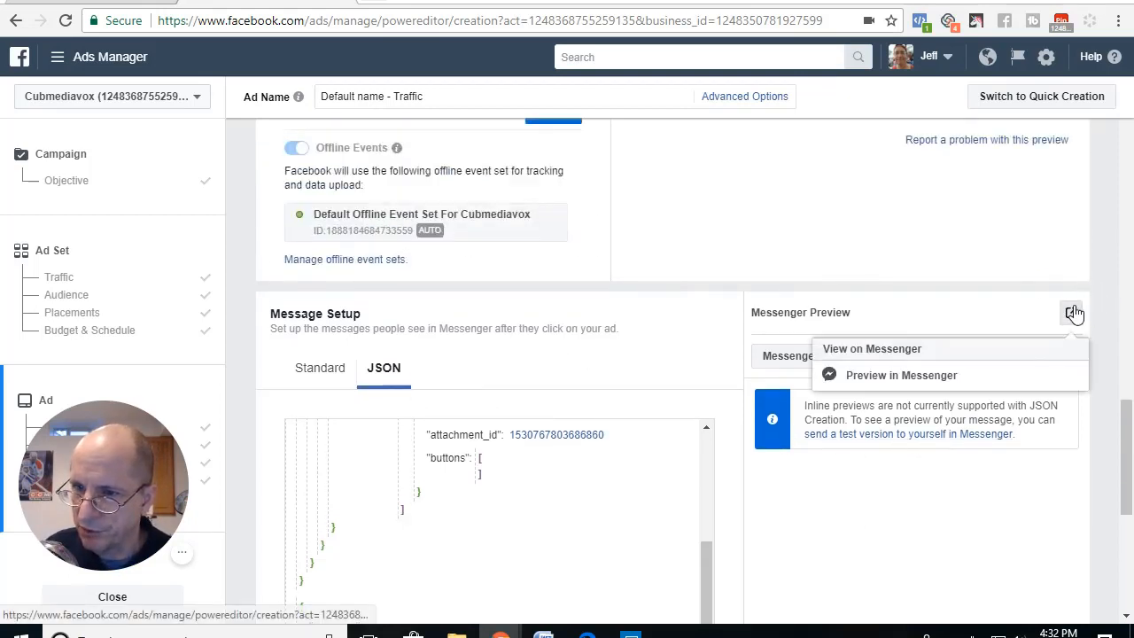
left_click(877, 379)
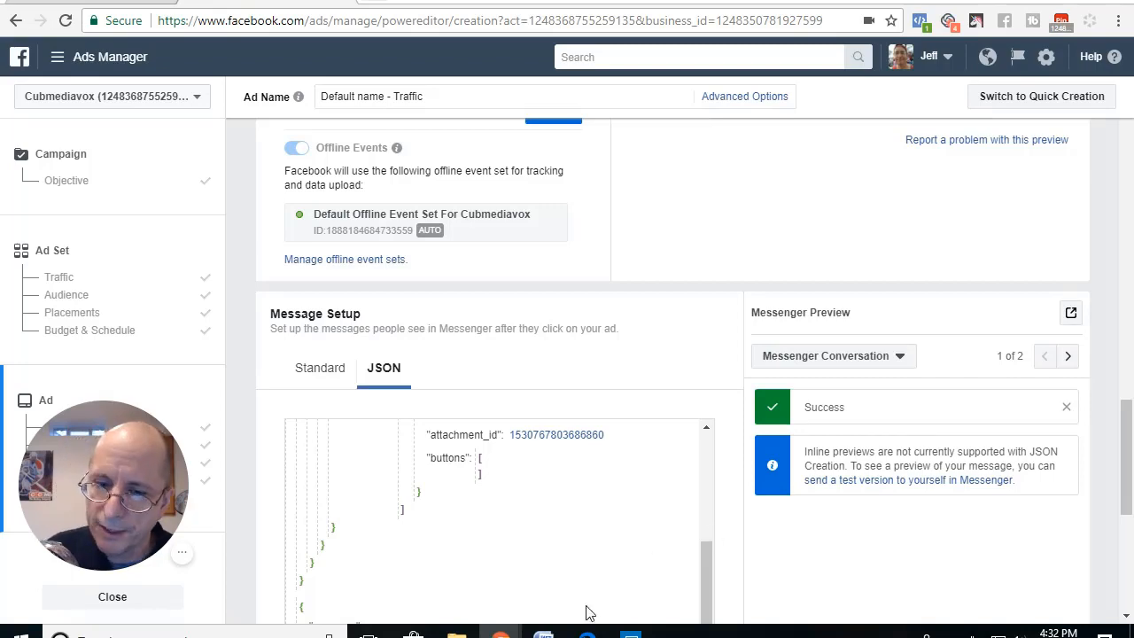
left_click(630, 633)
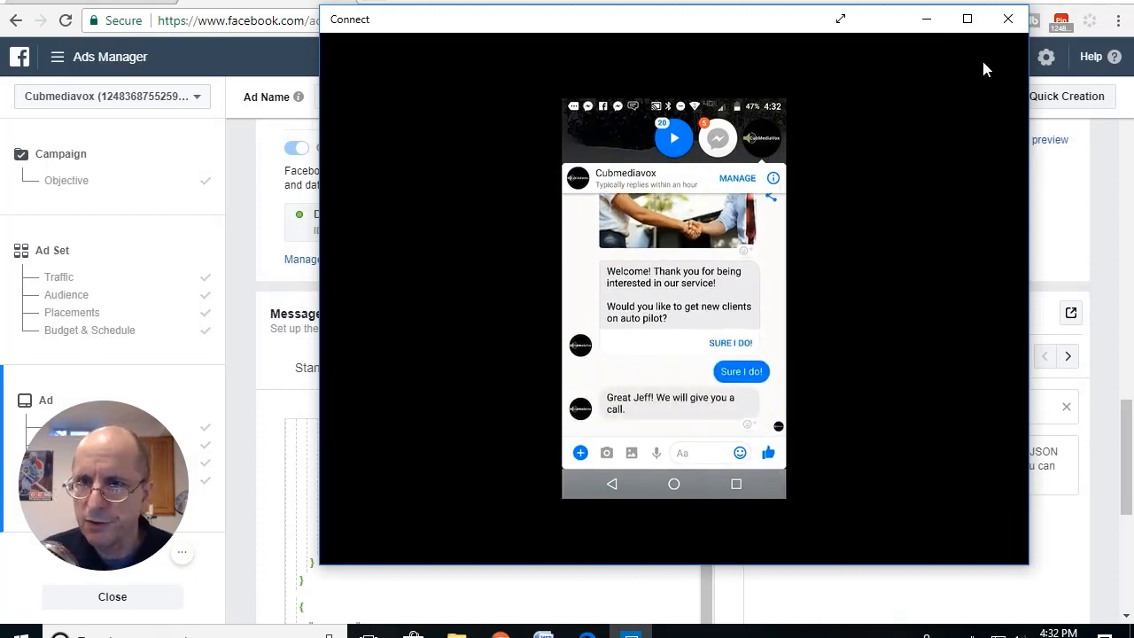
left_click(929, 19)
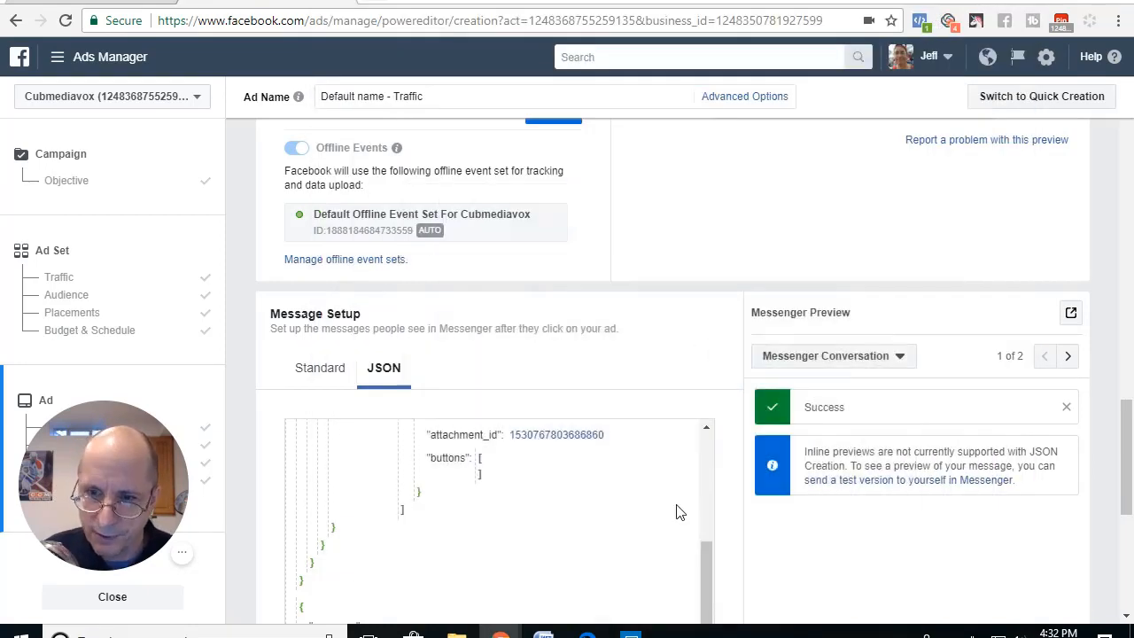
Step: Send a mobile preview notification of the ad to Facebook and check the ad's Messenger conversation on the mirrored phone screen
scroll(801, 392, "up", 5)
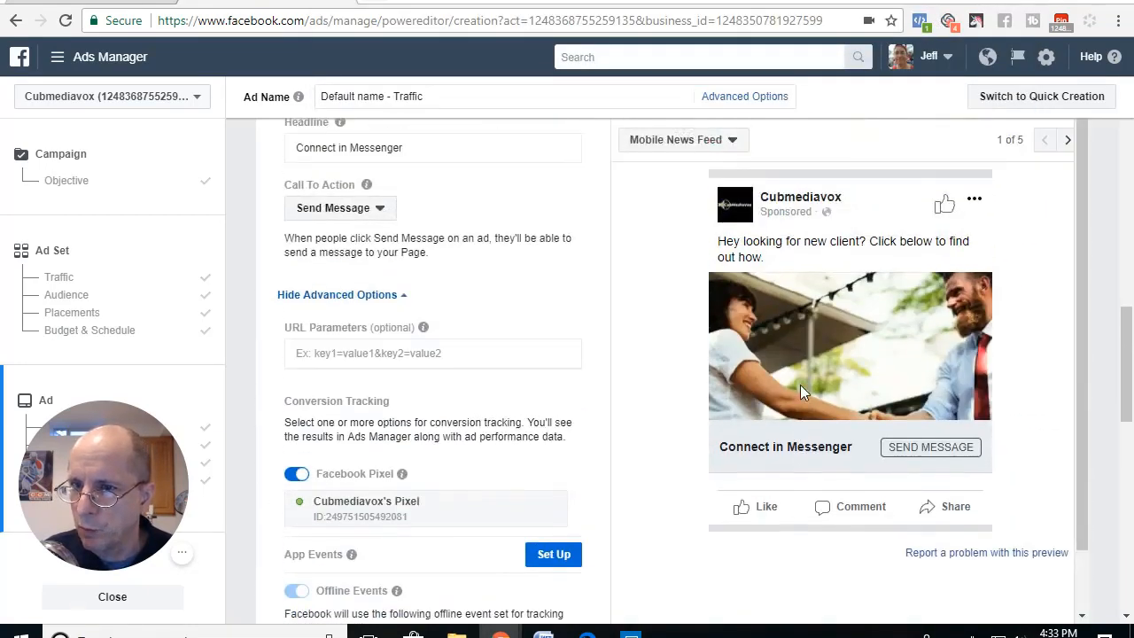
scroll(682, 339, "up", 2)
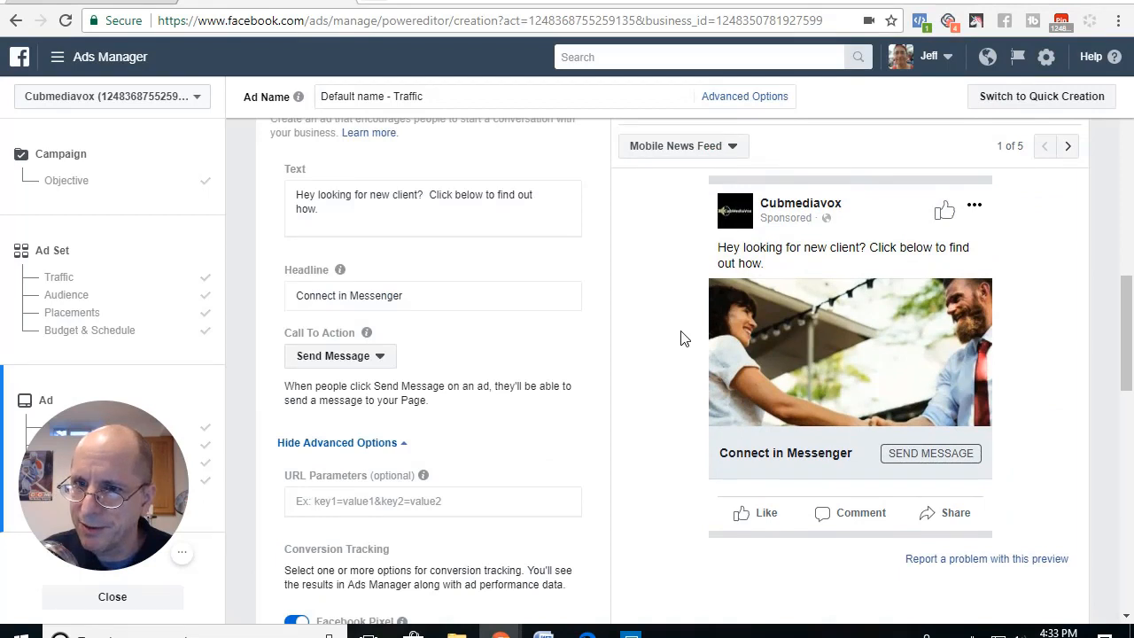
scroll(683, 338, "up", 2)
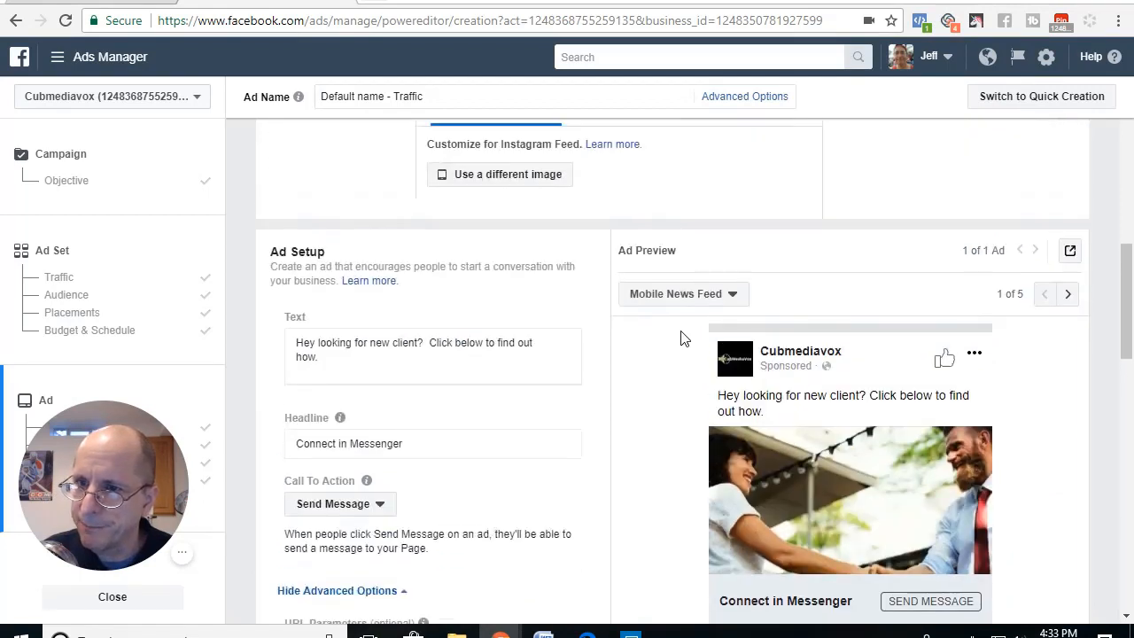
left_click(1069, 252)
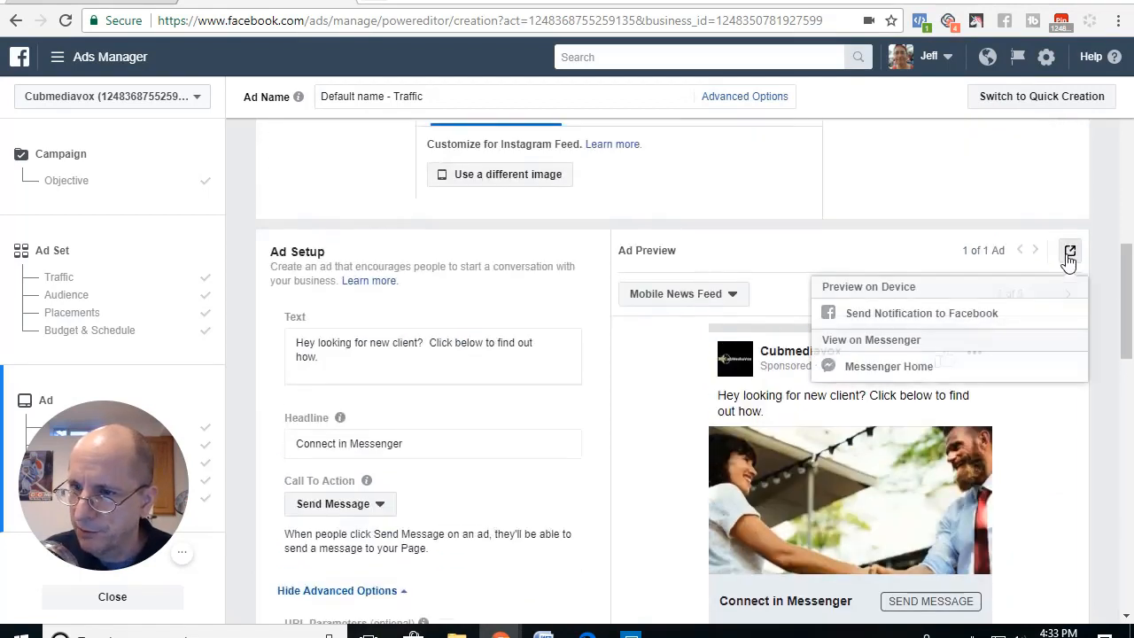
left_click(902, 316)
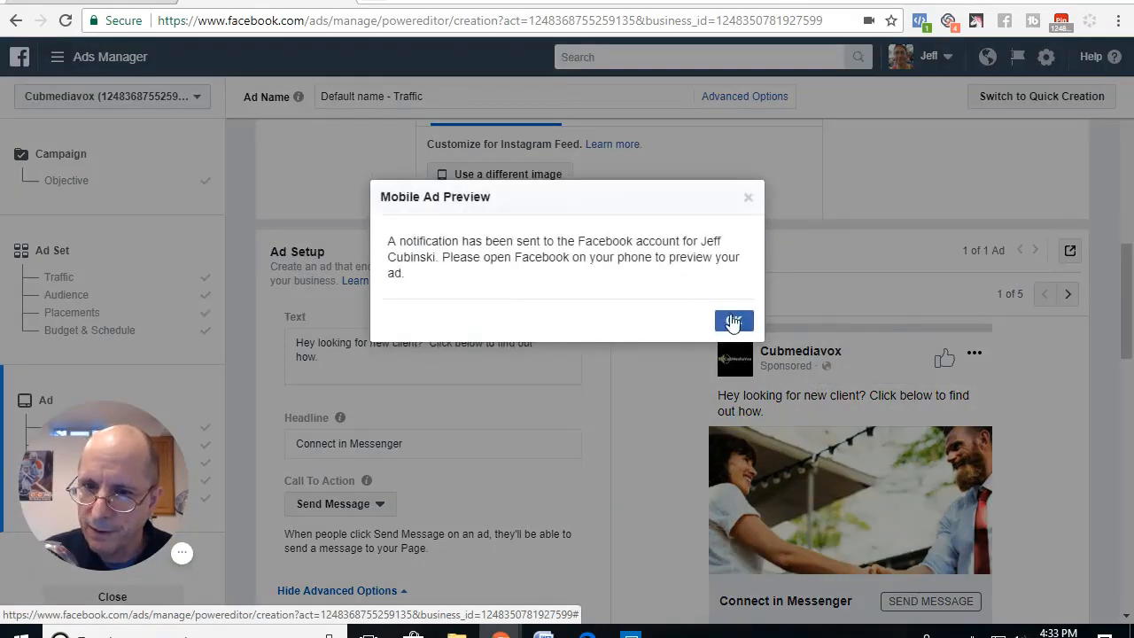
left_click(728, 322)
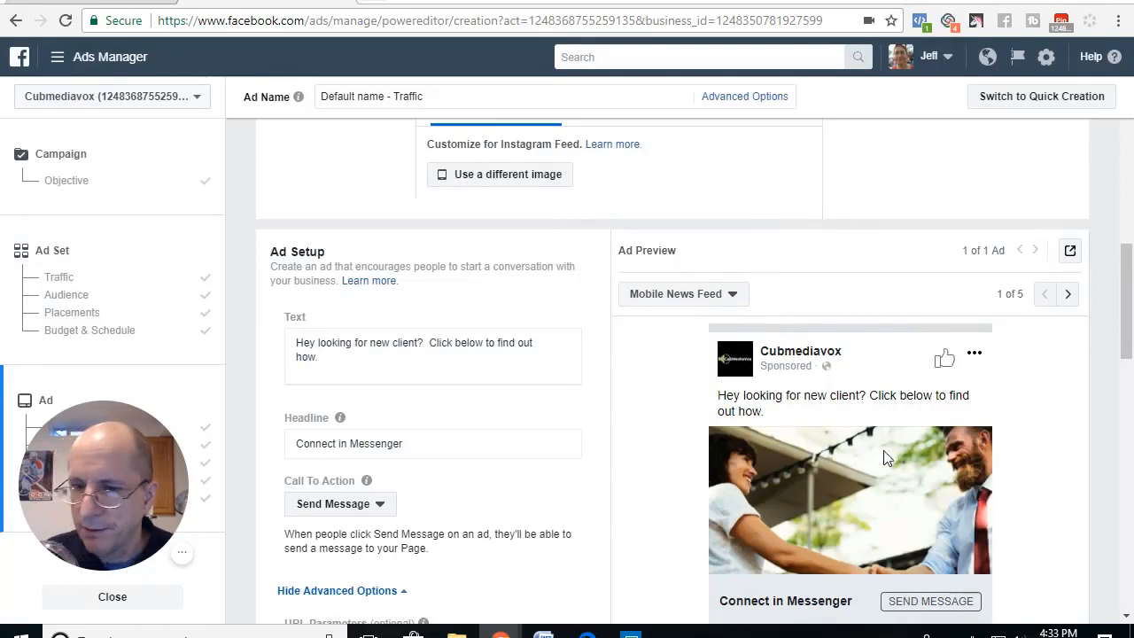
left_click(630, 633)
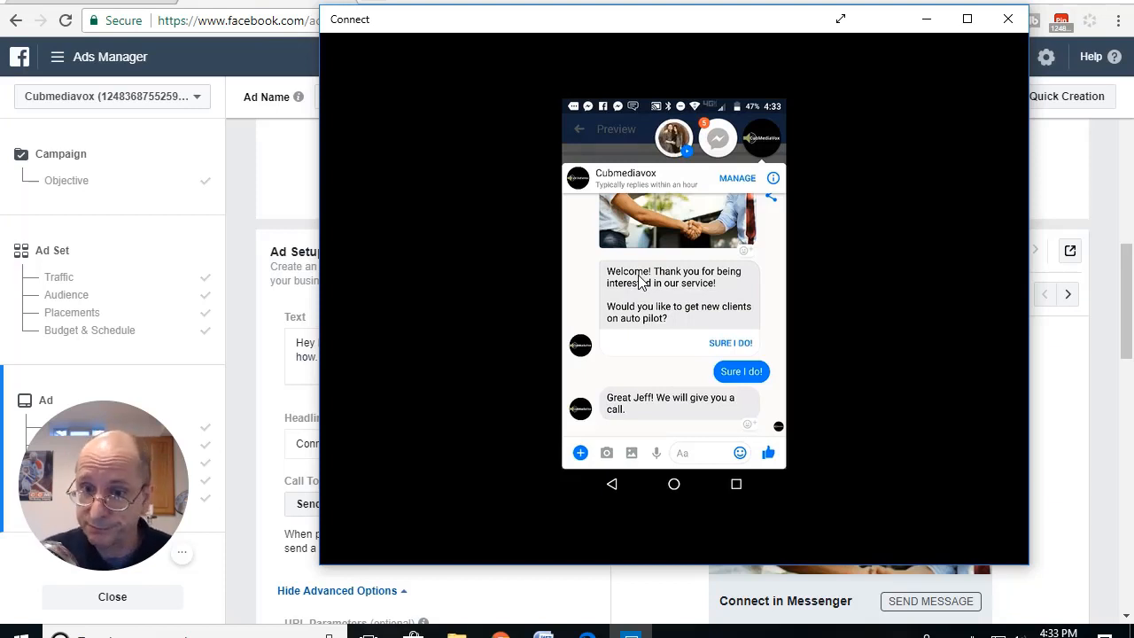
left_click(75, 11)
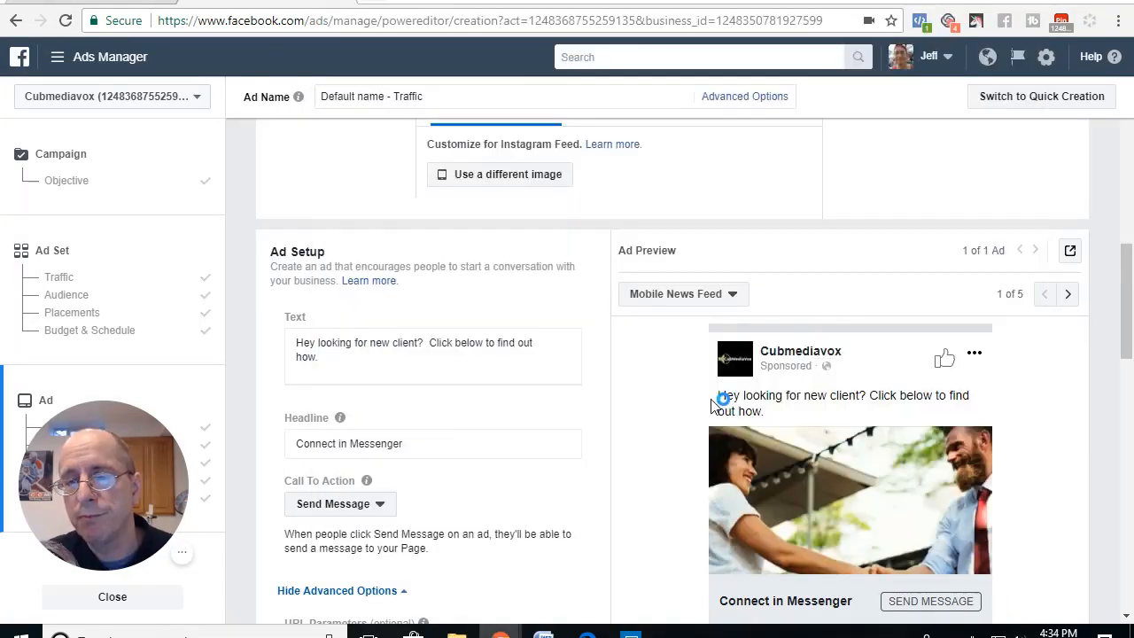
Step: Look over the rest of the ad's JSON message setup, switch to ManyChat and open the Cubmediavox dashboard
scroll(653, 389, "down", 8)
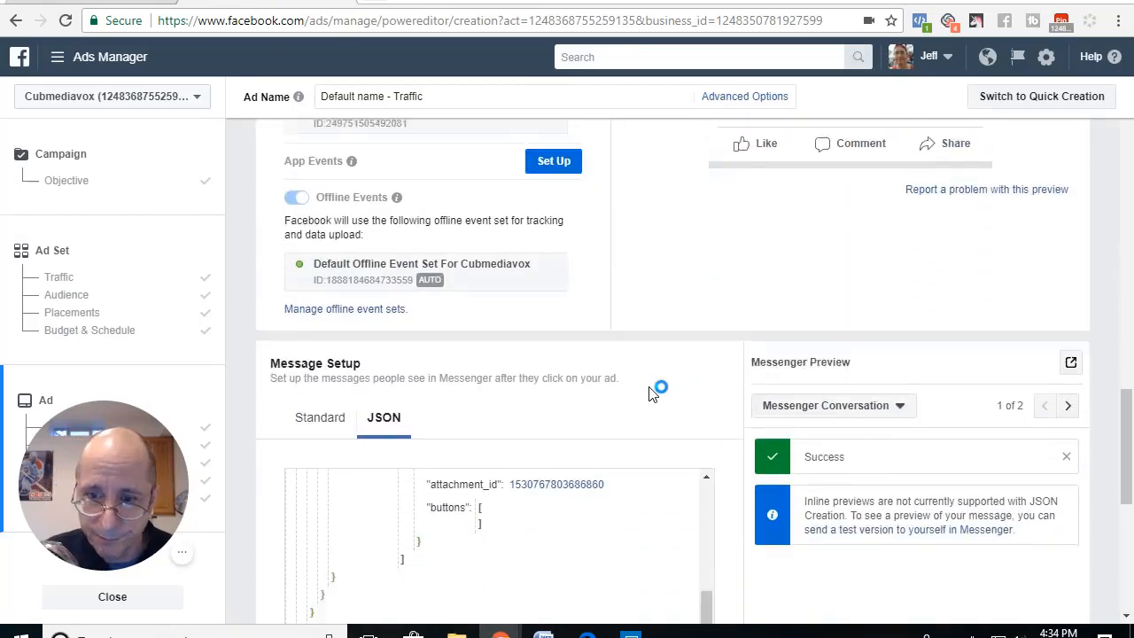
scroll(653, 390, "down", 10)
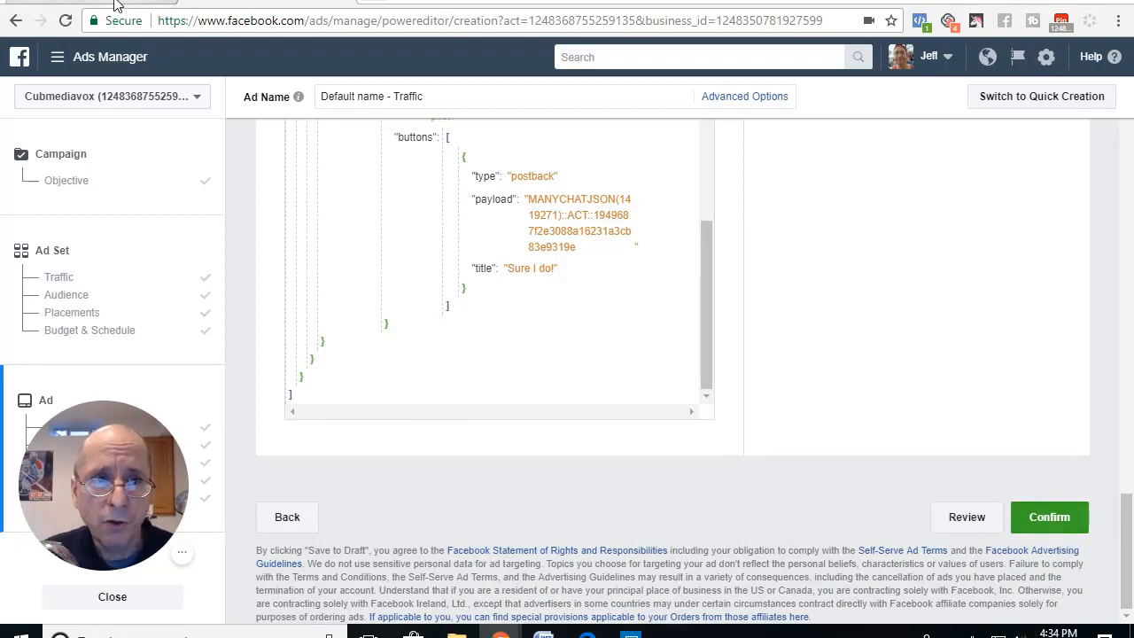
left_click(106, 4)
left_click(78, 162)
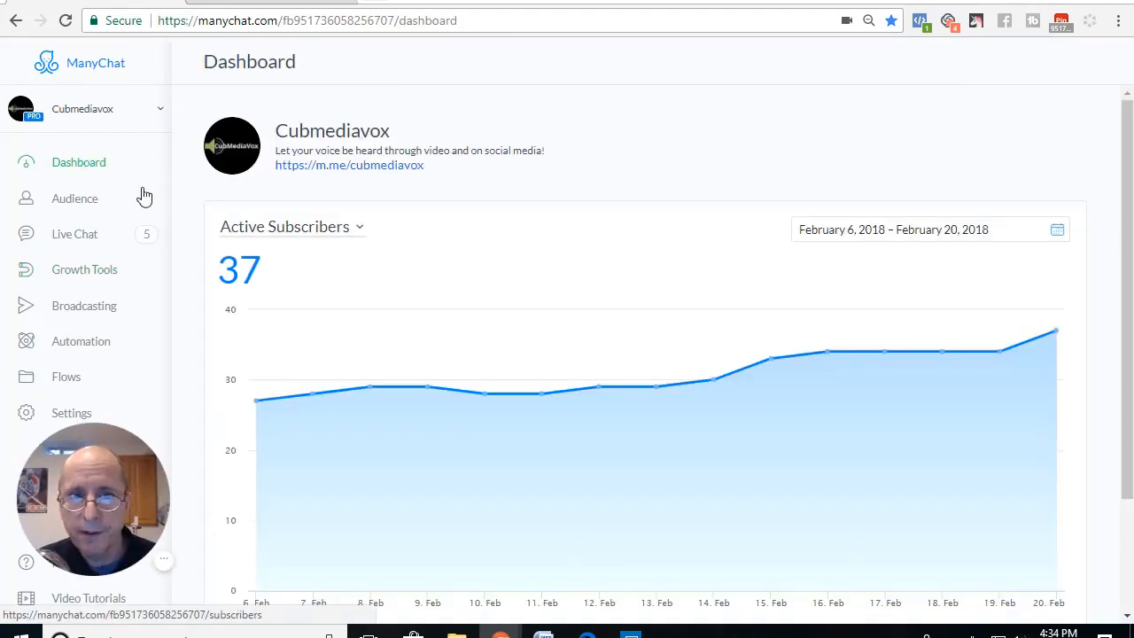